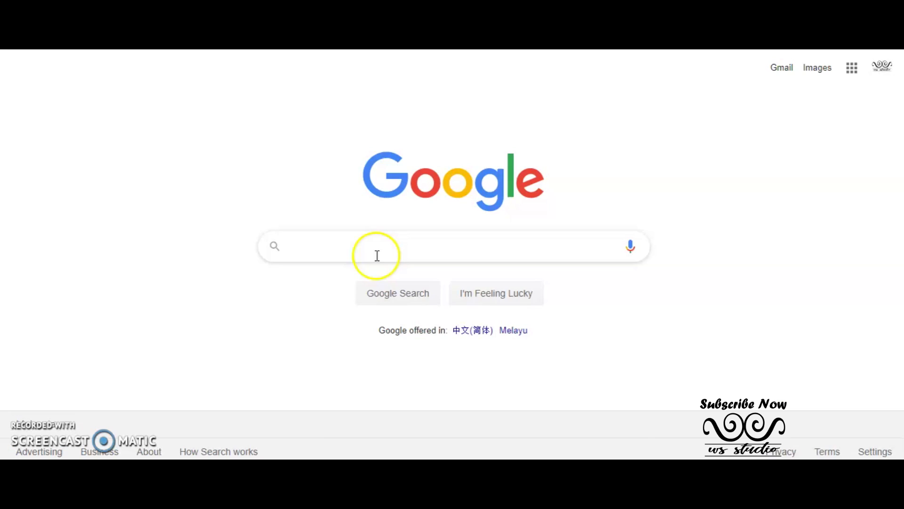
# - Search Google for "kahoot" and open the official Kahoot! learning games website
pyautogui.click(375, 255)
pyautogui.write('ka')
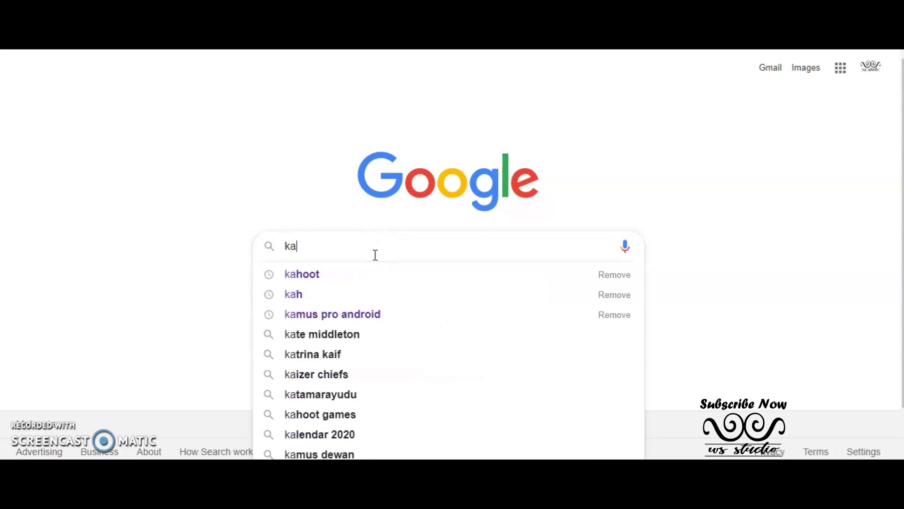
pyautogui.write('hoot')
pyautogui.press('Return')
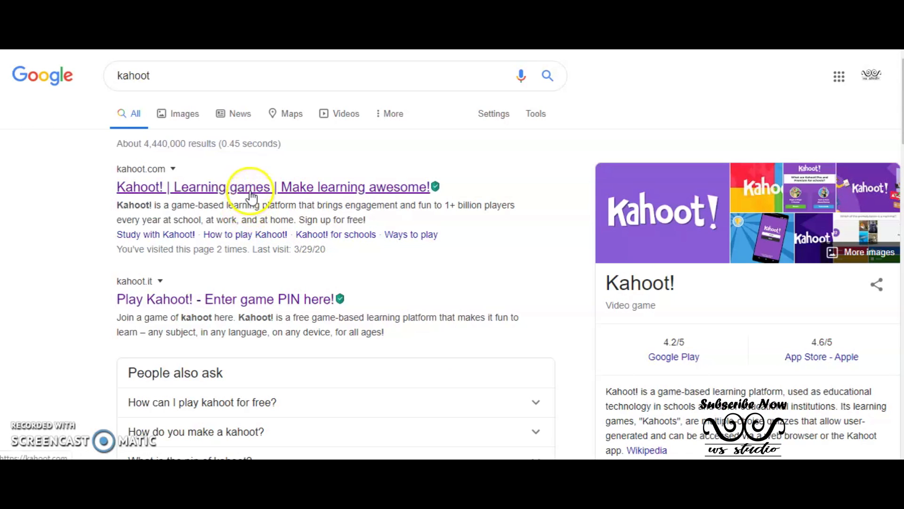
pyautogui.click(251, 193)
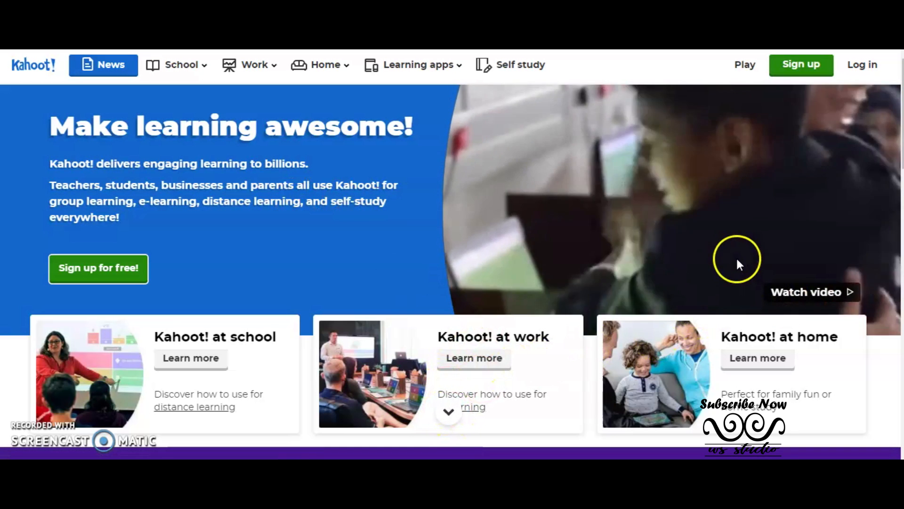
# - Start signing up for Kahoot! as a teacher, using a Google account
pyautogui.click(811, 73)
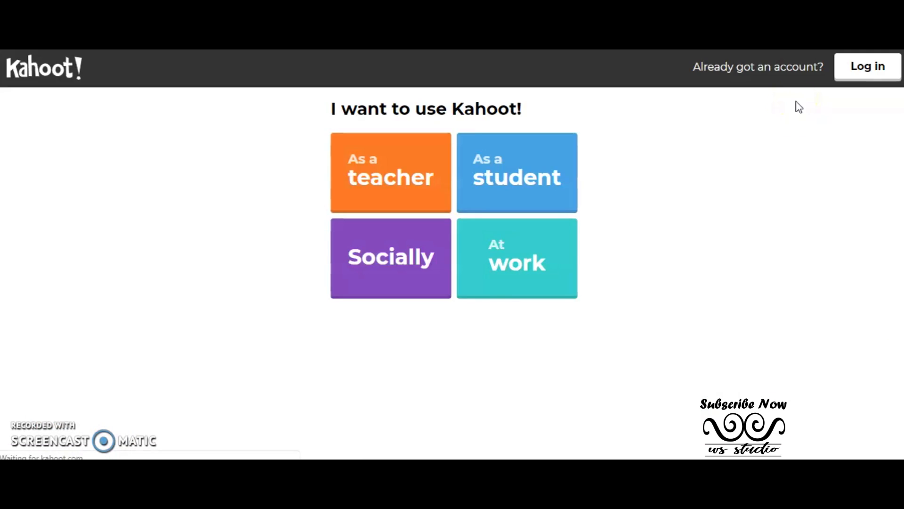
pyautogui.click(388, 186)
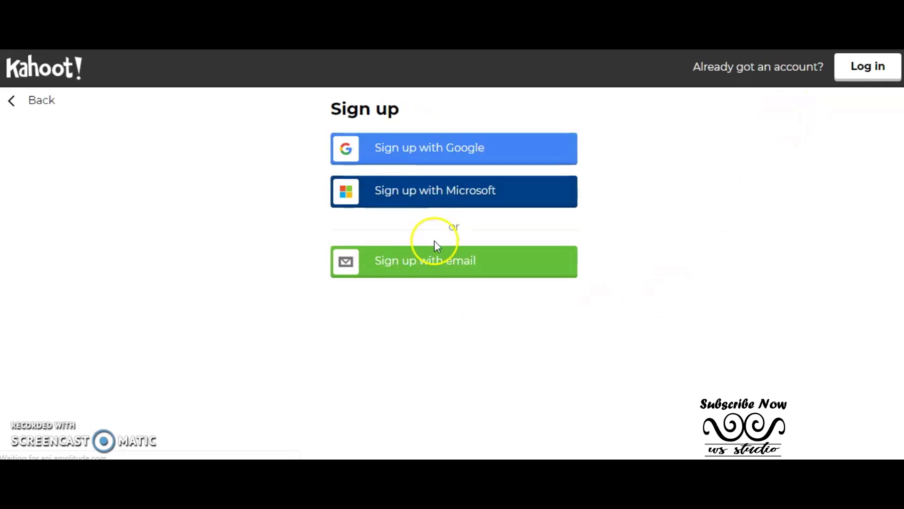
pyautogui.click(404, 150)
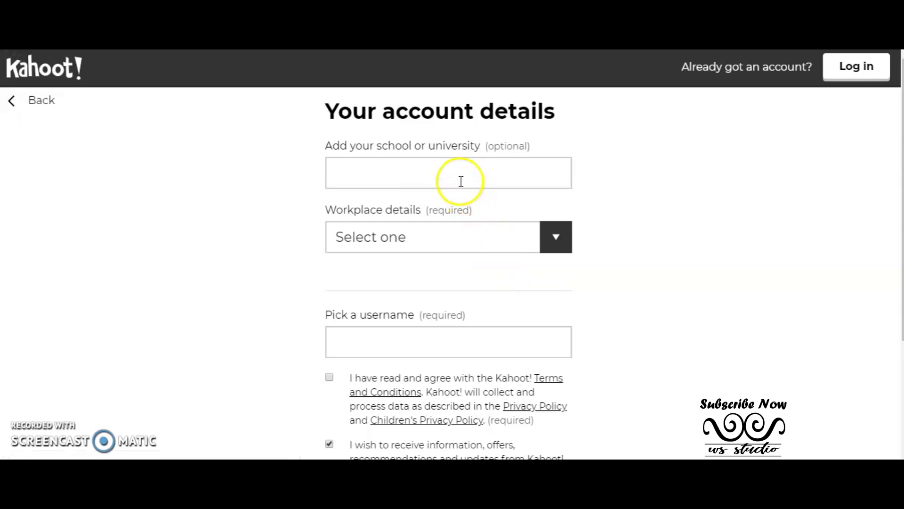
# - Enter SJKCCS as the school and choose School for the workplace details
pyautogui.click(460, 182)
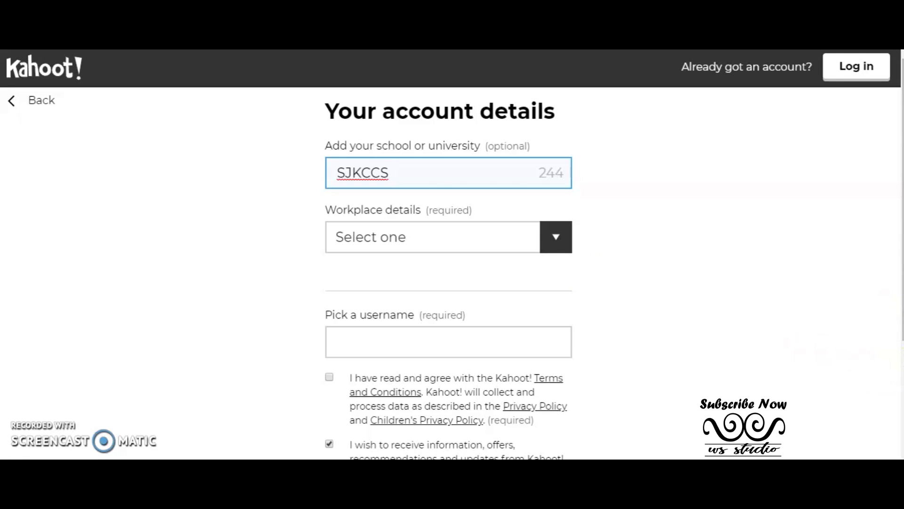
pyautogui.click(554, 246)
pyautogui.click(524, 274)
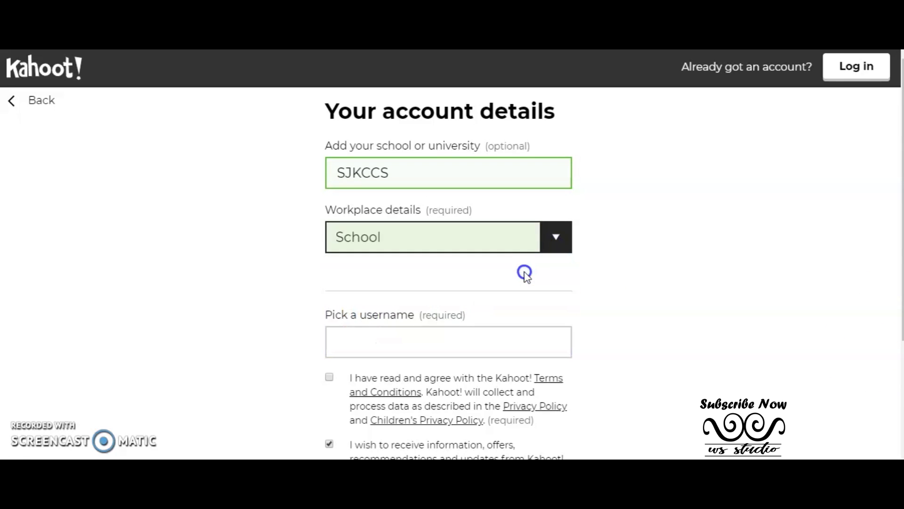
pyautogui.click(558, 248)
pyautogui.click(560, 249)
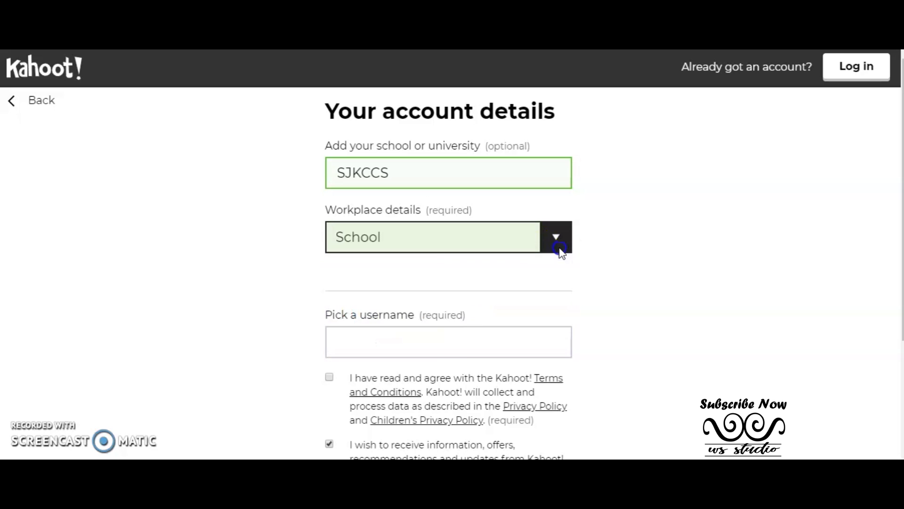
# - Set the account's username to WS_Studio, with an underscore instead of a space
pyautogui.click(448, 337)
pyautogui.write('WS Studio')
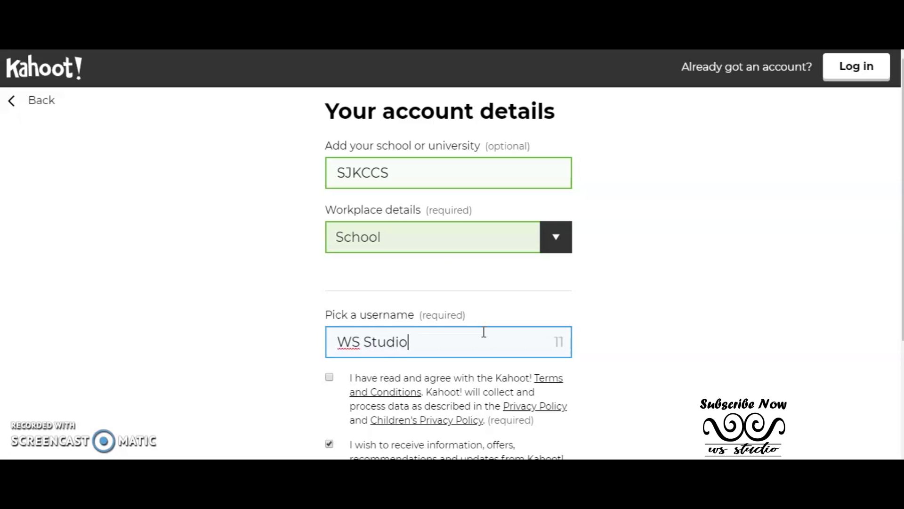
pyautogui.scroll(-2, 420, 296)
pyautogui.click(329, 306)
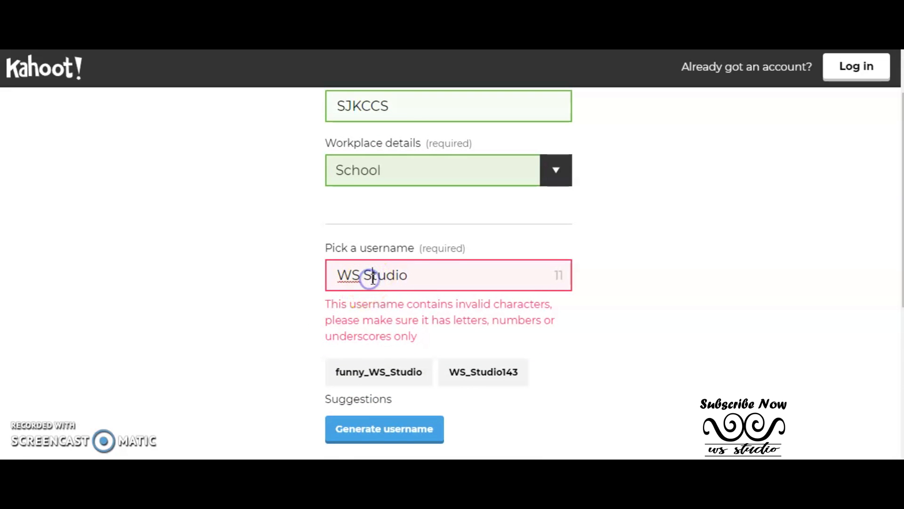
pyautogui.press('BackSpace')
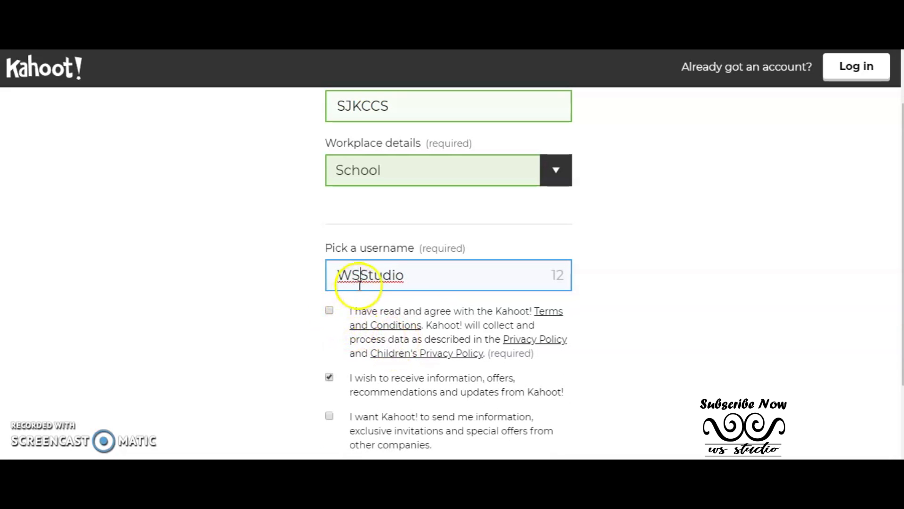
pyautogui.write('_')
pyautogui.press('Right')
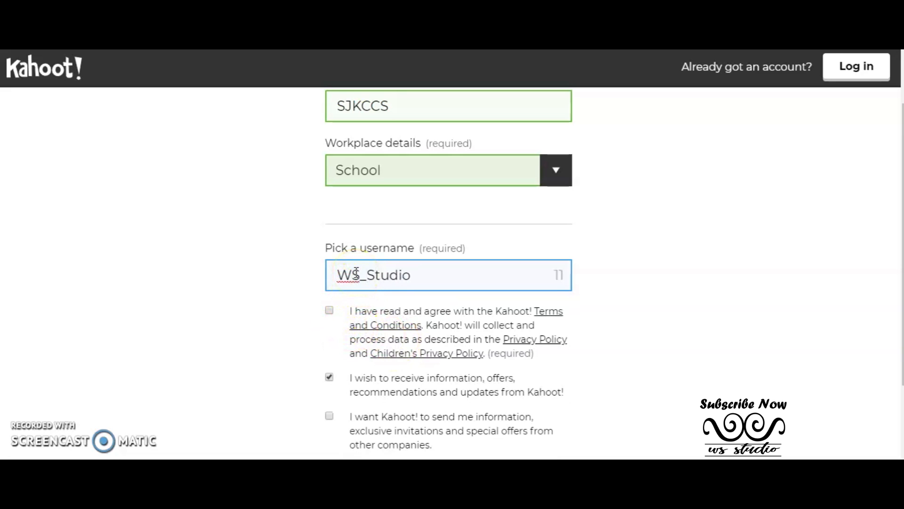
pyautogui.click(224, 290)
# - Agree to the Kahoot! Terms and Conditions and submit the form to join
pyautogui.scroll(-1, 281, 322)
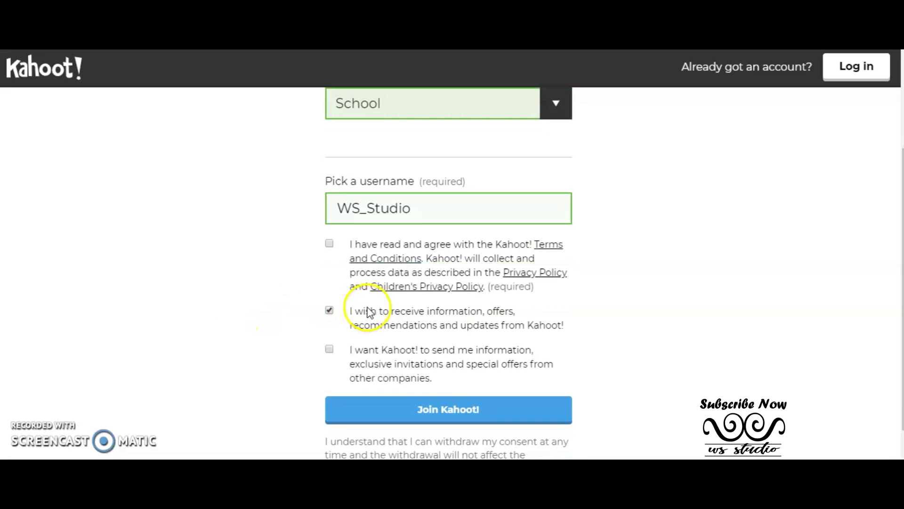
pyautogui.click(346, 333)
pyautogui.click(329, 243)
pyautogui.scroll(-1, 332, 248)
pyautogui.click(386, 383)
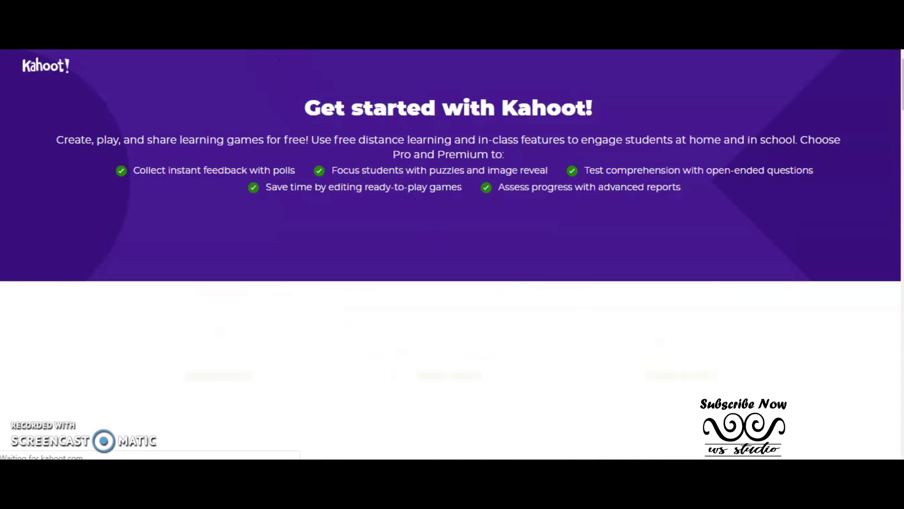
# - Continue with the free Basic plan and create a new blank kahoot
pyautogui.scroll(-1, 438, 299)
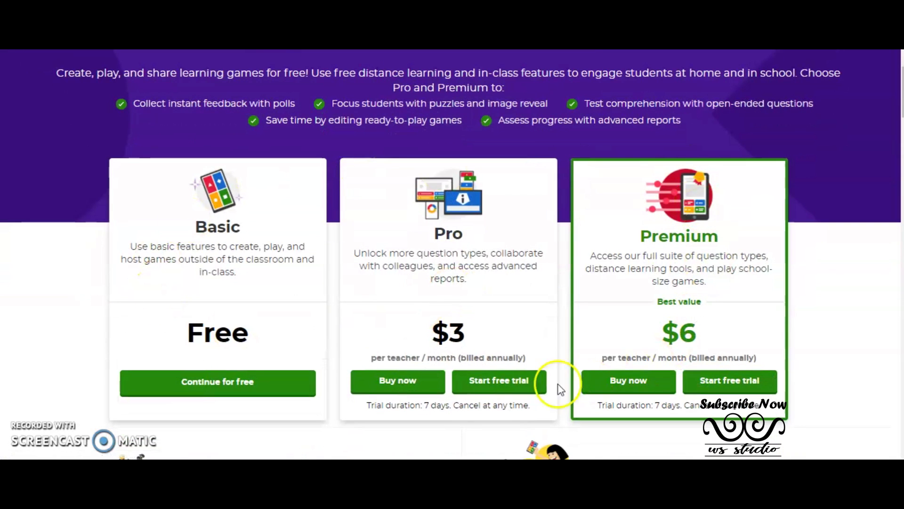
pyautogui.click(218, 382)
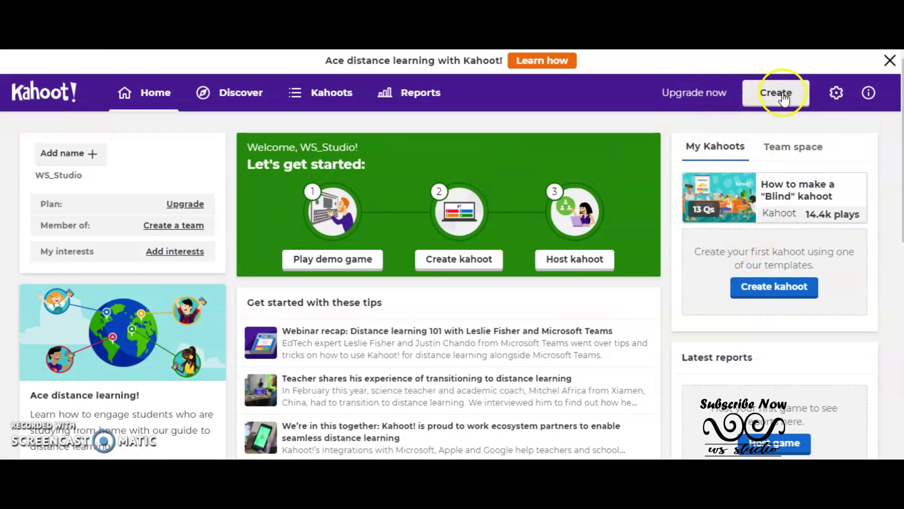
pyautogui.click(782, 94)
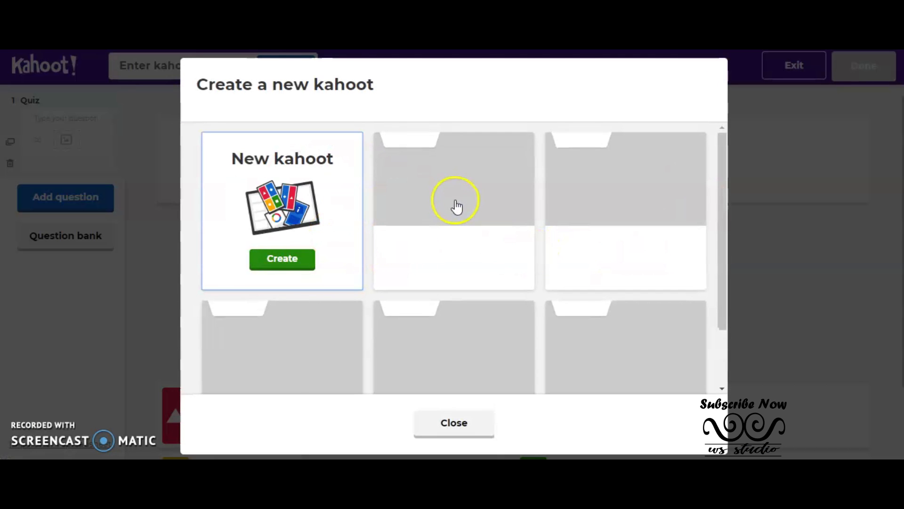
pyautogui.click(285, 258)
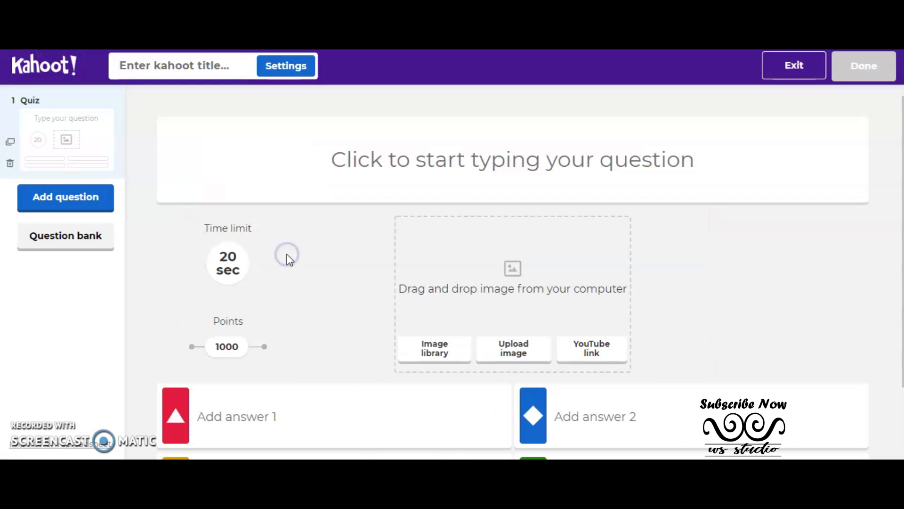
# - Enter the question "Picture given below is what colour ?" and set its time limit to 60 seconds
pyautogui.scroll(-2, 513, 310)
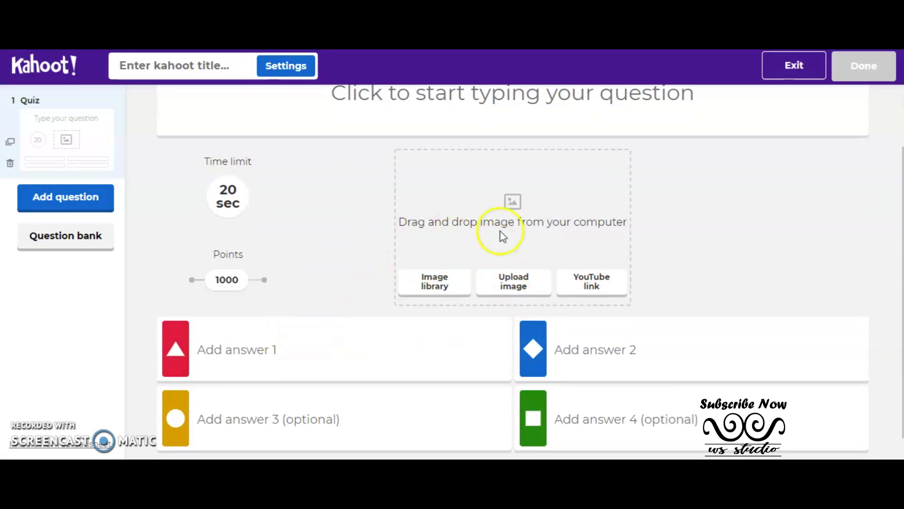
pyautogui.click(493, 285)
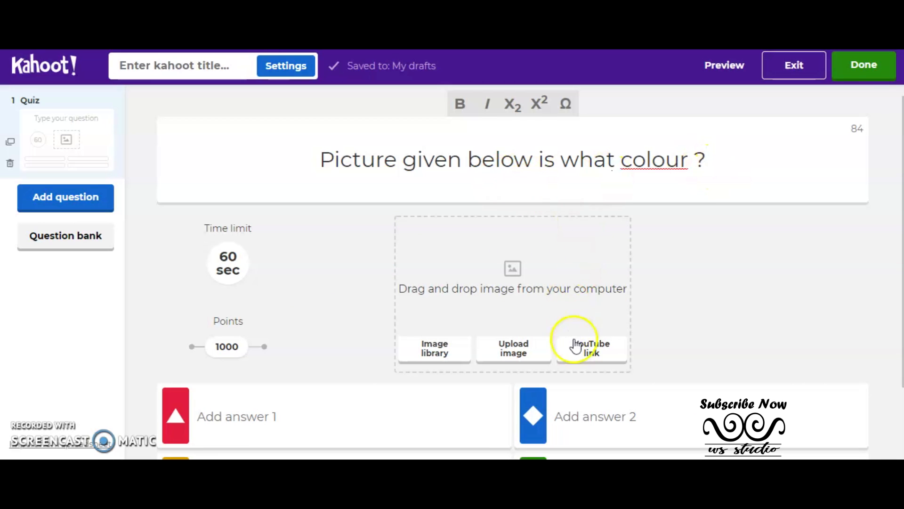
# - Upload the red circle picture, file 6 in the desktop's Kahoot folder, as the question's image
pyautogui.click(518, 358)
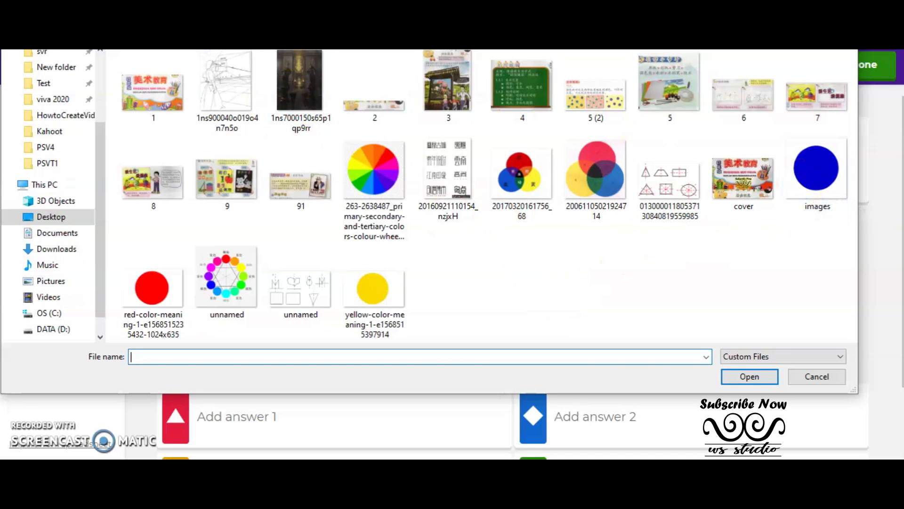
pyautogui.click(14, 6)
pyautogui.doubleClick(450, 116)
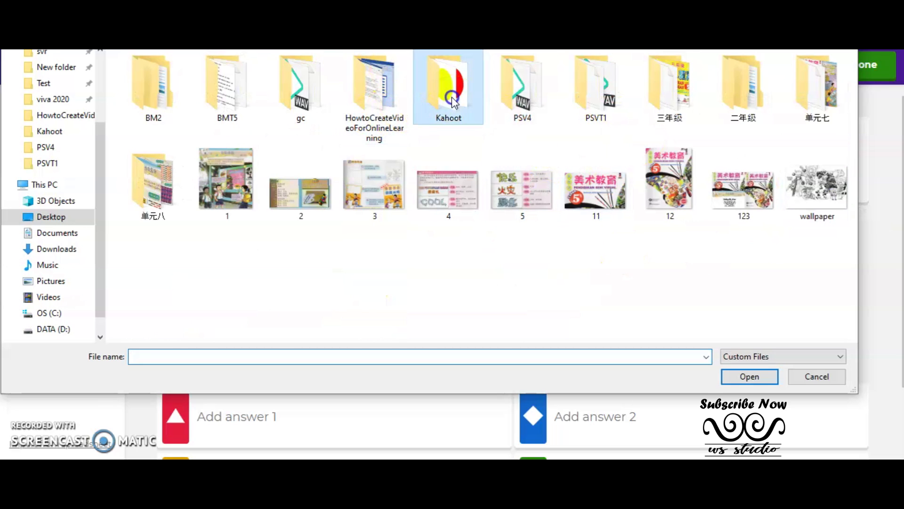
pyautogui.click(490, 109)
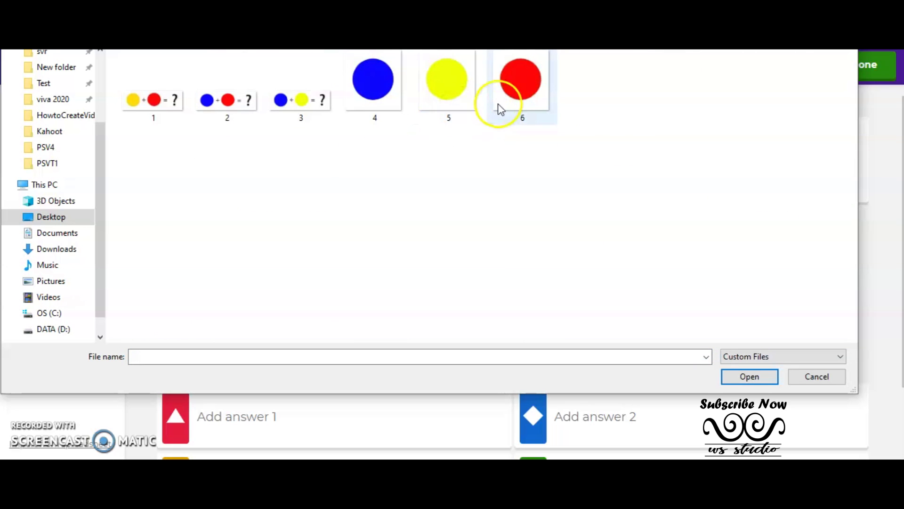
pyautogui.doubleClick(521, 104)
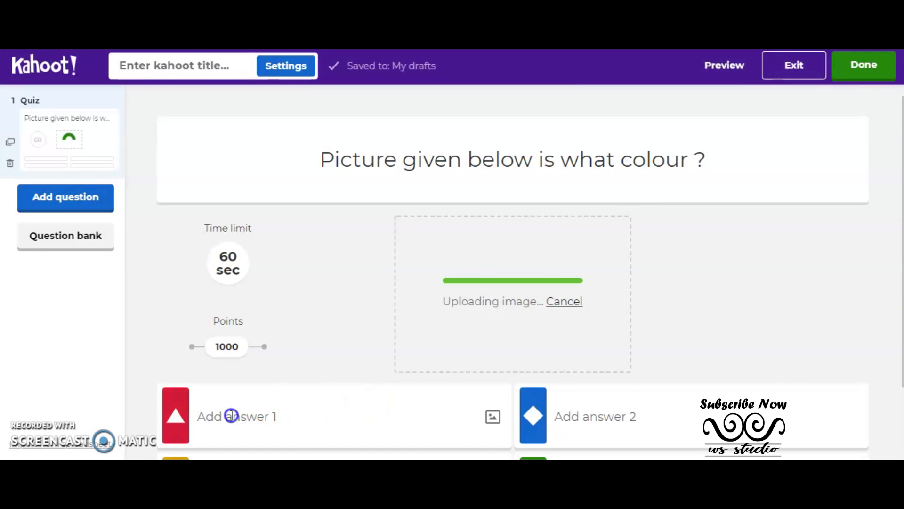
# - Fill in answer 1 as "Black" and answer 2 as "Red" for the colour question
pyautogui.scroll(-2, 310, 398)
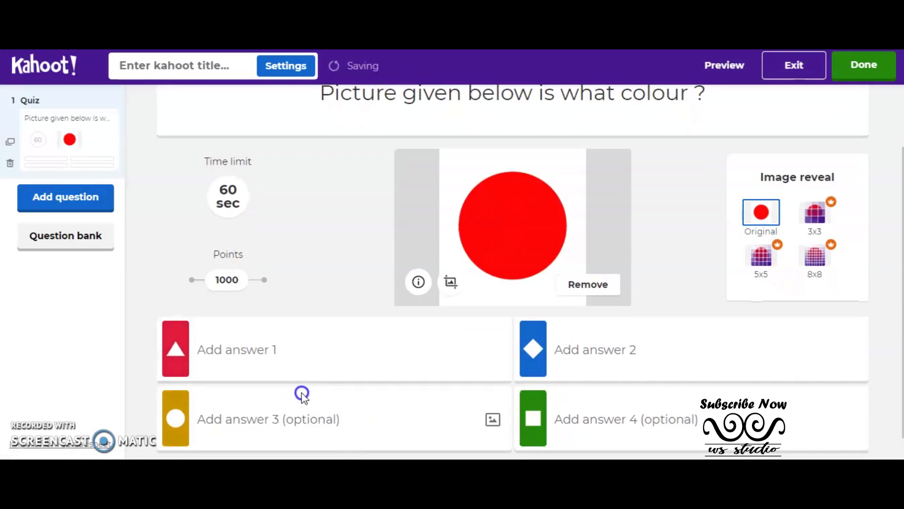
pyautogui.click(277, 356)
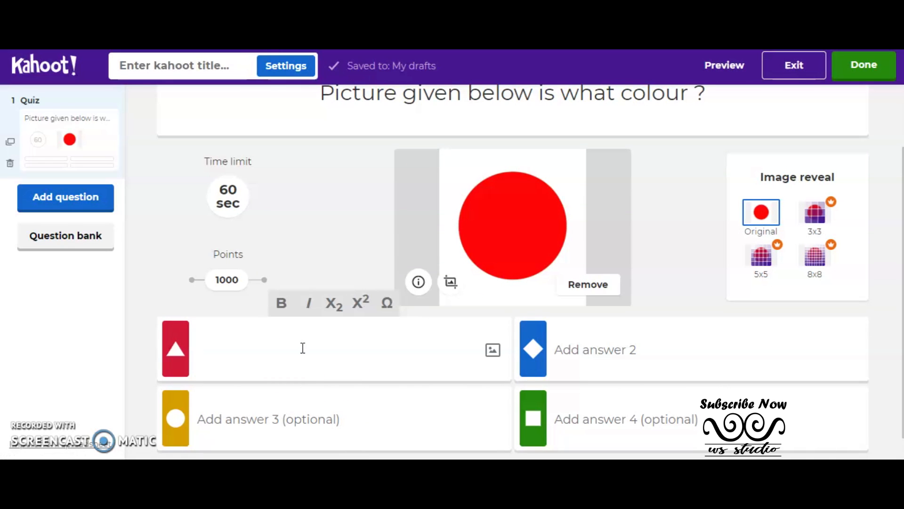
pyautogui.write('Black')
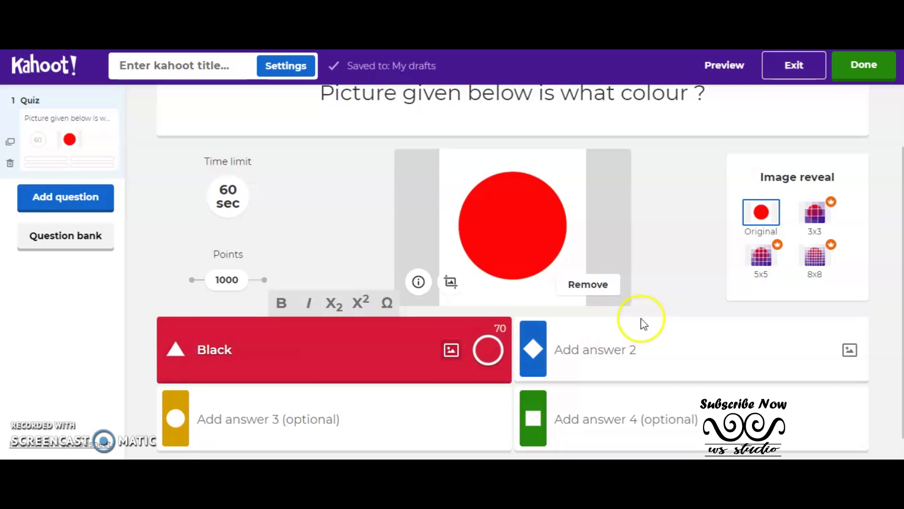
pyautogui.click(658, 349)
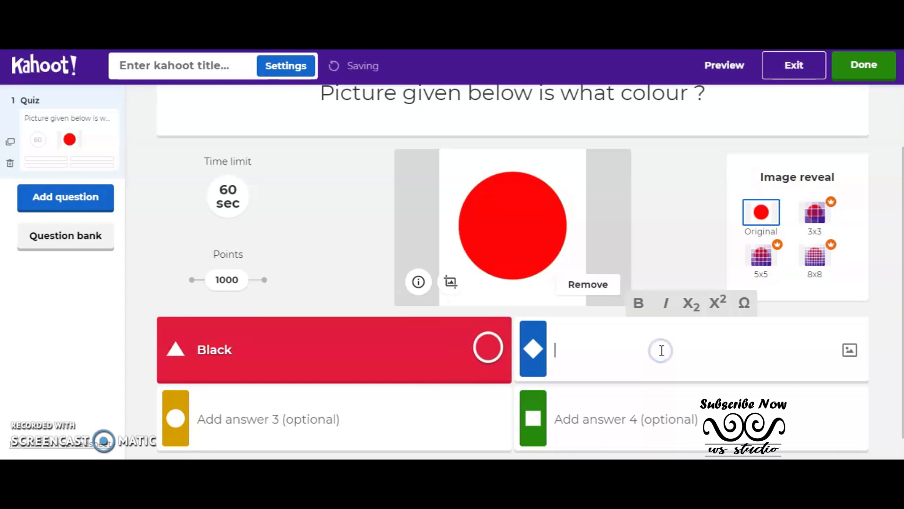
pyautogui.write('Red')
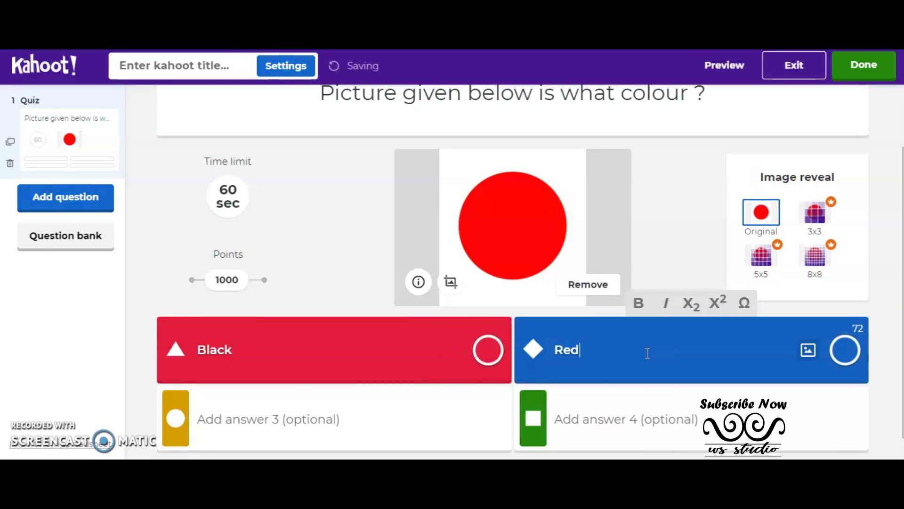
# - Fill in answer 3 as "Yellow" and answer 4 as "White" for the colour question
pyautogui.click(404, 396)
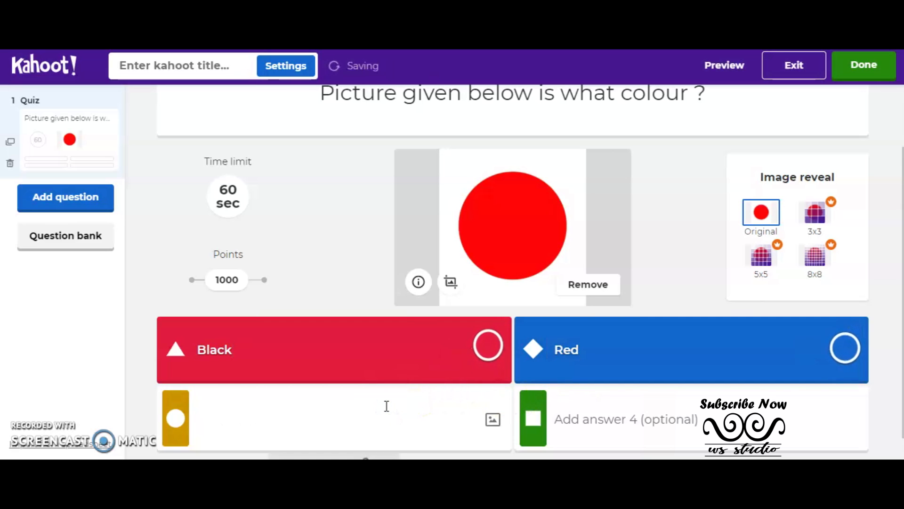
pyautogui.write('Yellow')
pyautogui.click(648, 424)
pyautogui.write('B')
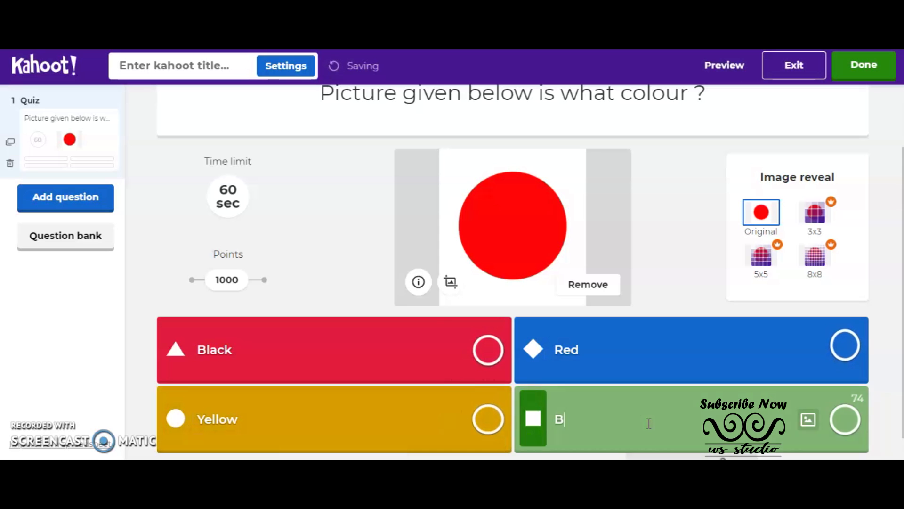
pyautogui.press('BackSpace')
pyautogui.write('Whi')
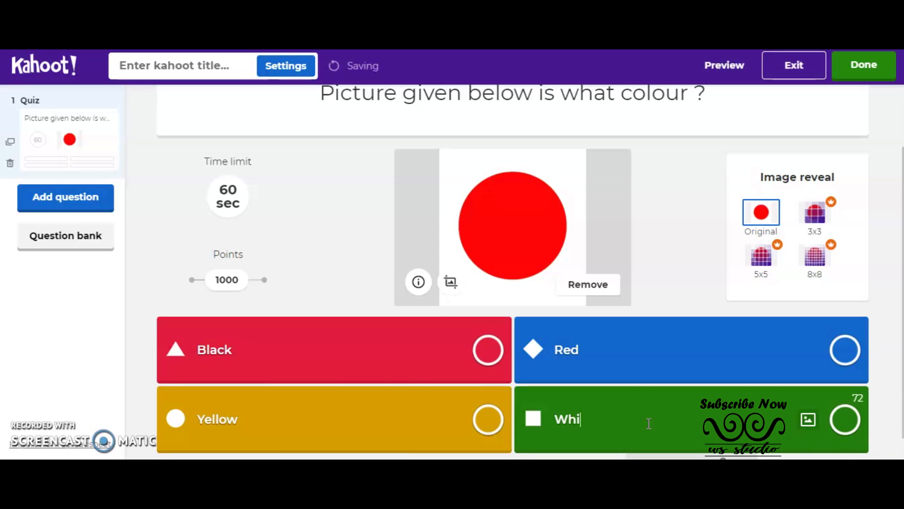
pyautogui.write('te')
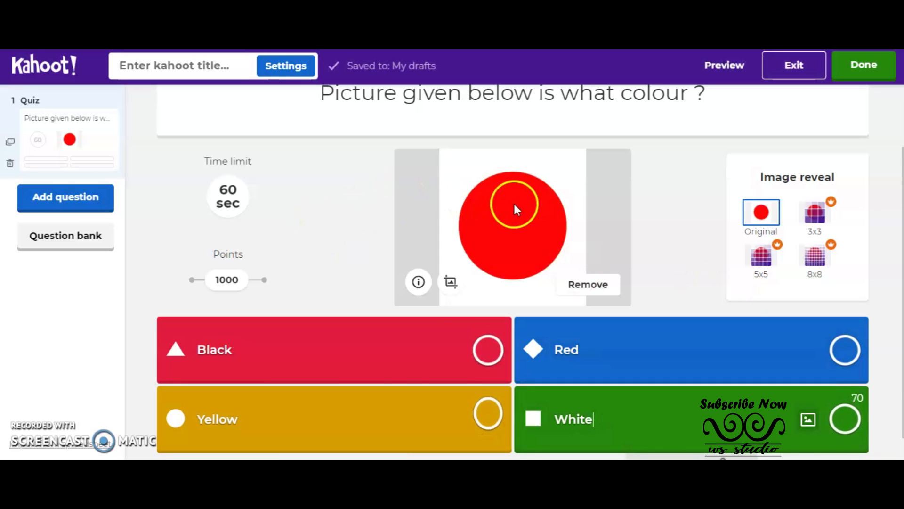
pyautogui.scroll(-1, 514, 203)
pyautogui.scroll(3, 840, 162)
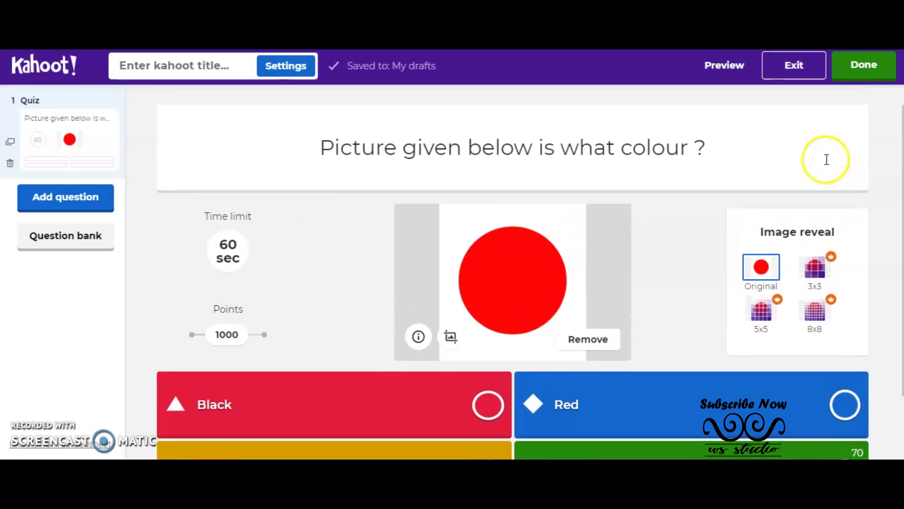
# - Add a true or false question and begin its text with "Is this"
pyautogui.click(74, 200)
pyautogui.click(71, 202)
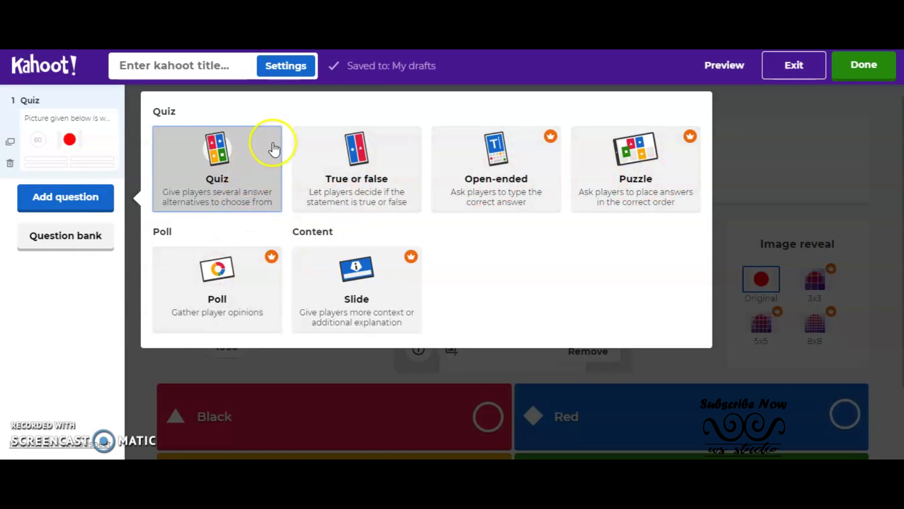
pyautogui.click(366, 173)
pyautogui.click(473, 163)
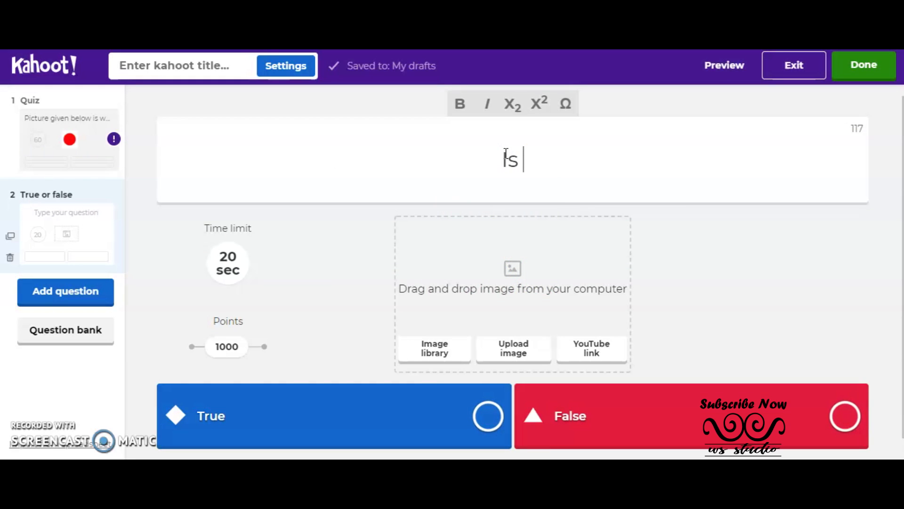
pyautogui.write('Is thi')
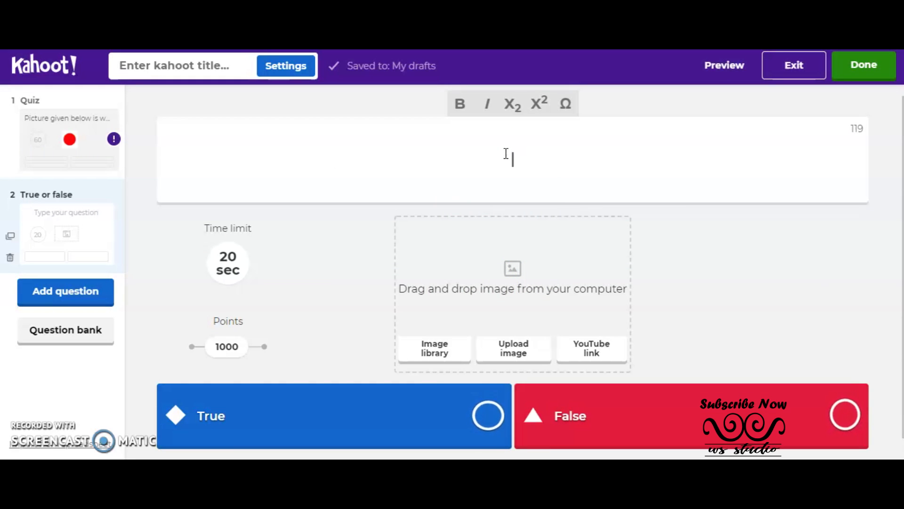
pyautogui.write('s')
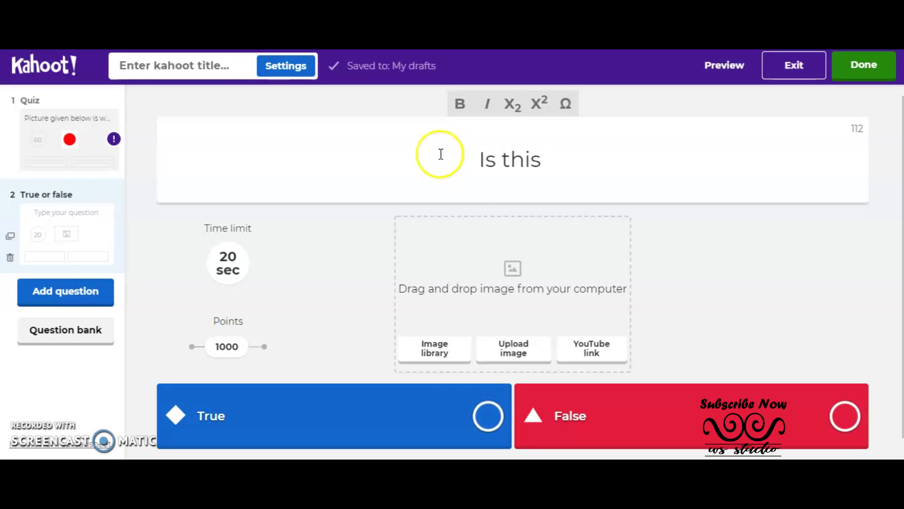
# - Mark "Red" as the correct answer of question 1
pyautogui.click(49, 146)
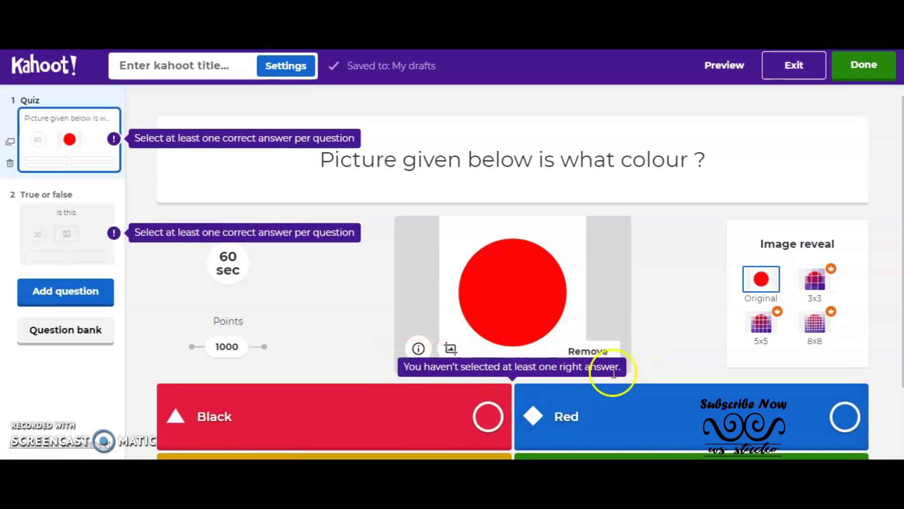
pyautogui.click(846, 419)
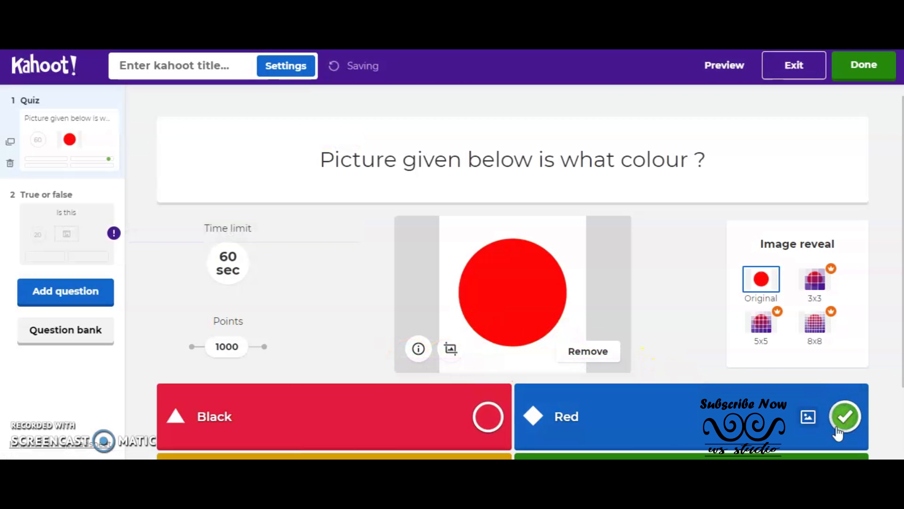
# - Complete the text of the true or false question to read "Is this blue colour ?"
pyautogui.click(85, 233)
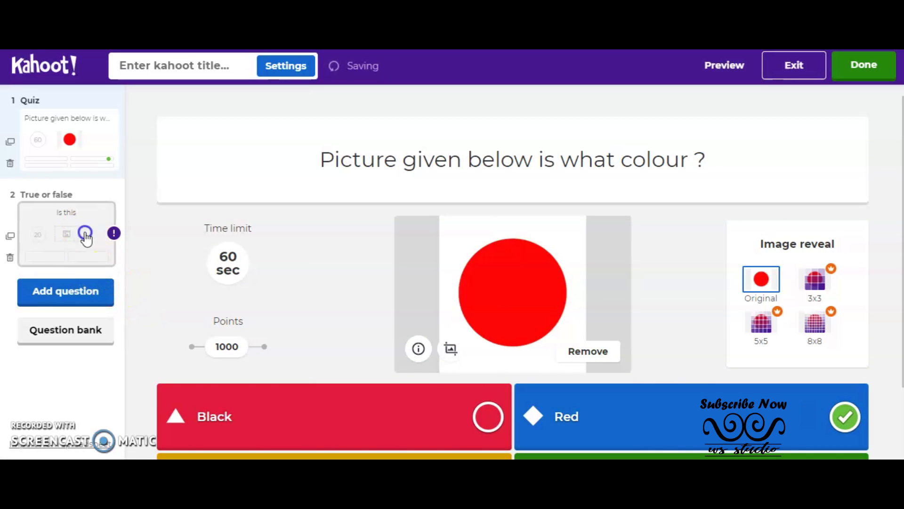
pyautogui.click(557, 170)
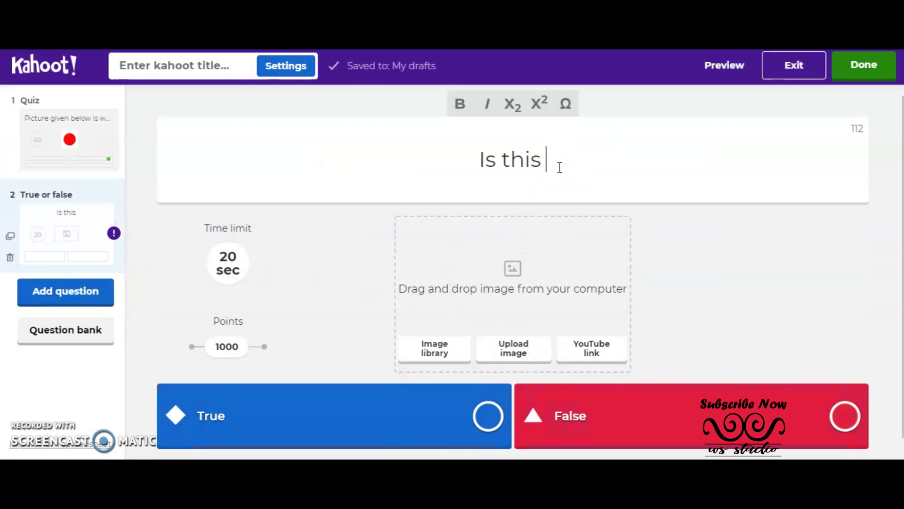
pyautogui.write('blue c')
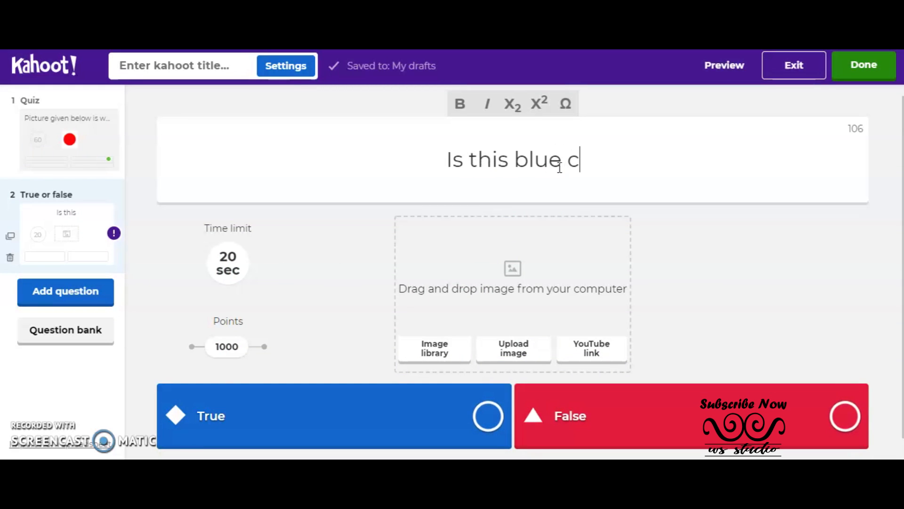
pyautogui.write('olour')
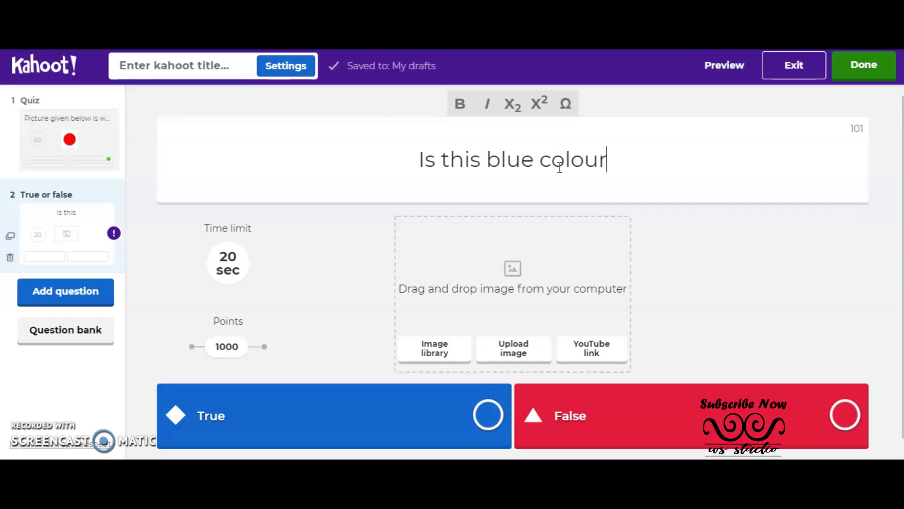
pyautogui.write('?')
pyautogui.click(605, 158)
# - Upload the blue circle picture, file 4, as the question's image and mark "True" as the correct answer
pyautogui.click(527, 338)
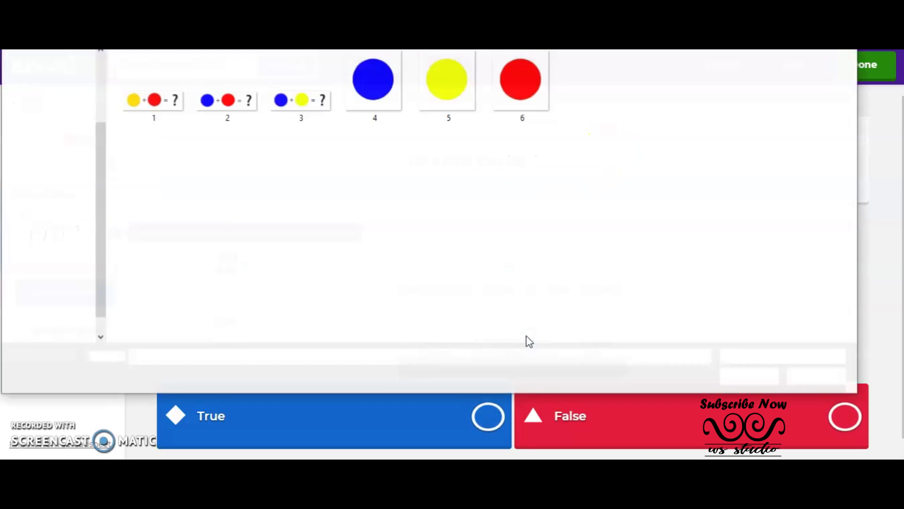
pyautogui.doubleClick(377, 107)
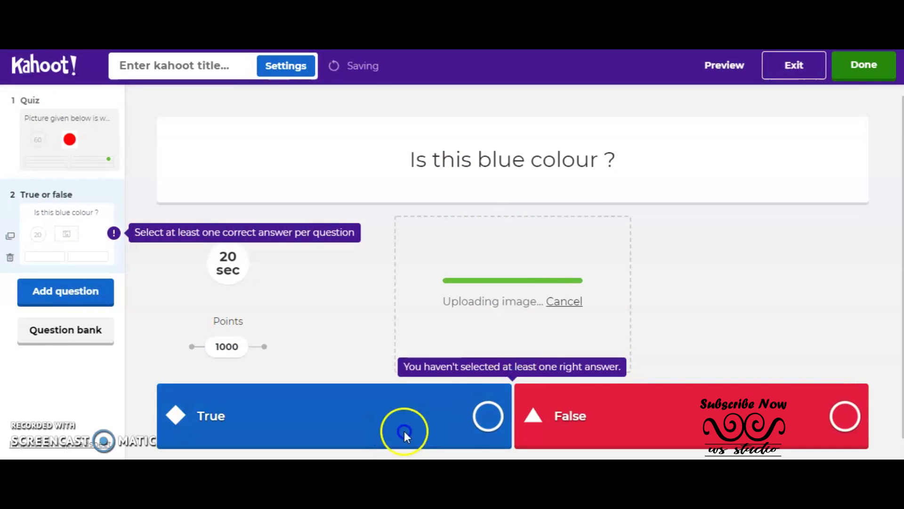
pyautogui.click(488, 416)
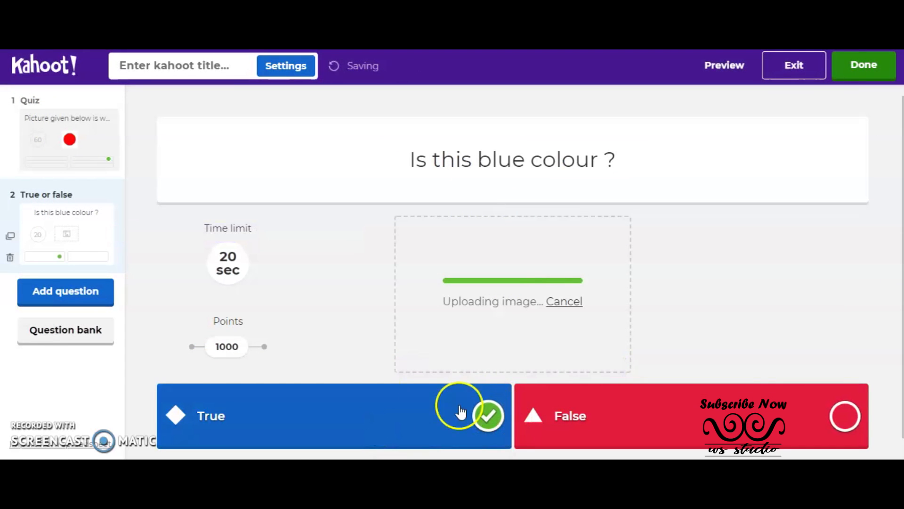
# - Add a third question of the Quiz type and begin its text with "What colours will be produce after mixing"
pyautogui.click(106, 335)
pyautogui.click(85, 299)
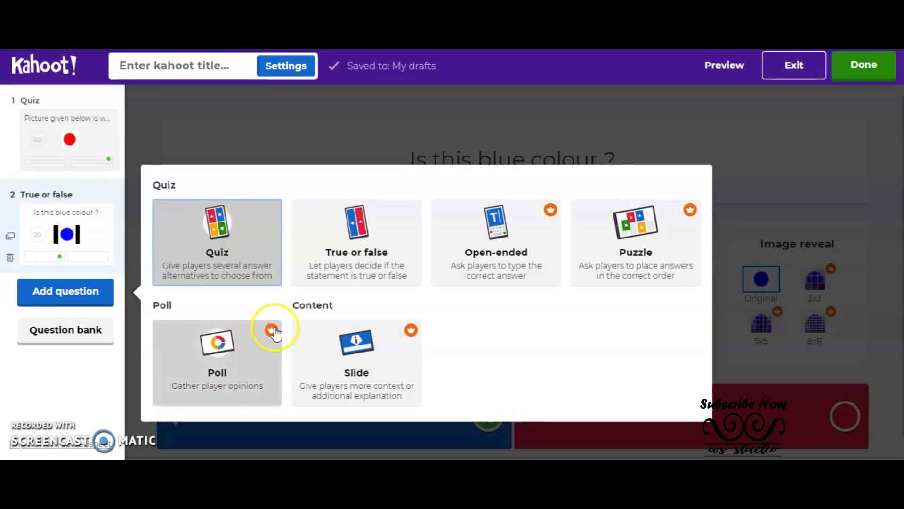
pyautogui.click(241, 232)
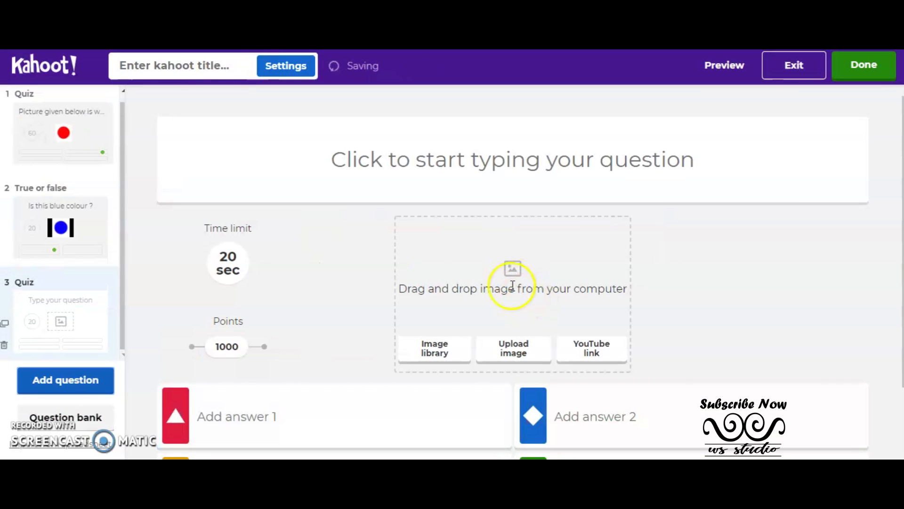
pyautogui.click(495, 173)
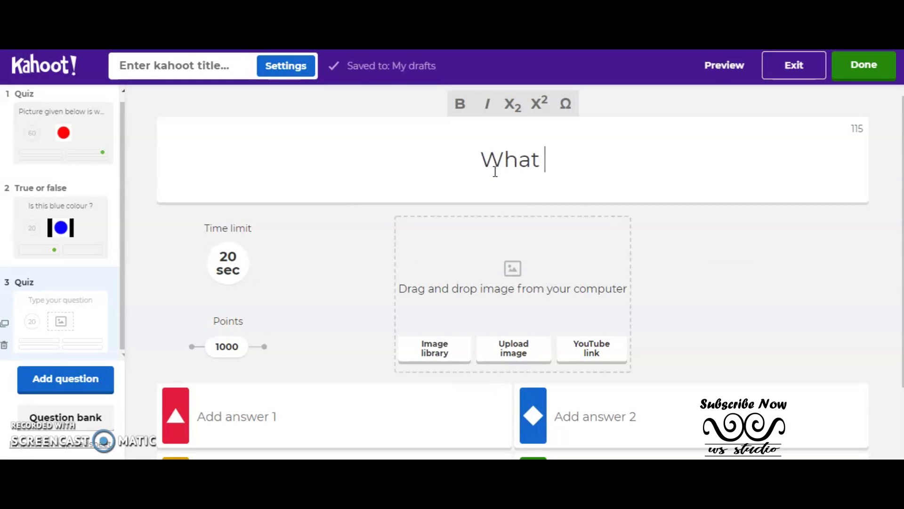
pyautogui.write('What colours will be for')
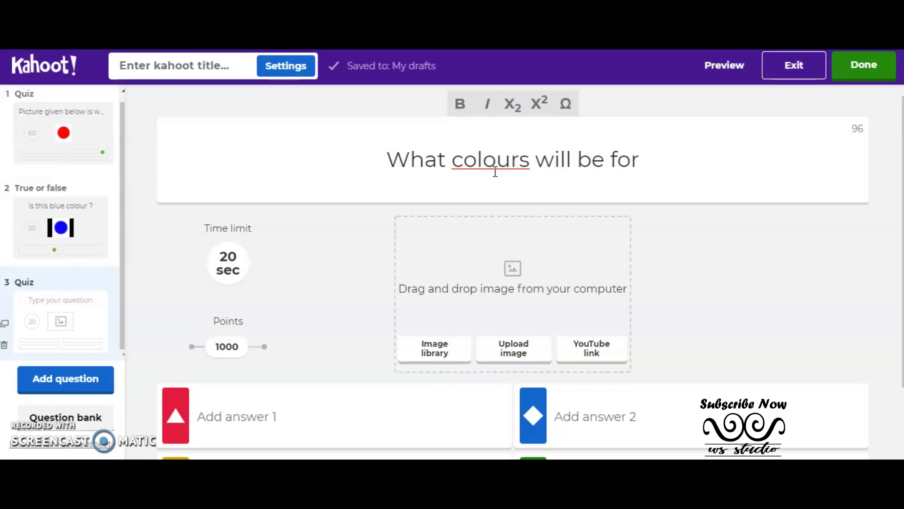
pyautogui.press('BackSpace')
pyautogui.write('m')
pyautogui.press('BackSpace')
pyautogui.press('BackSpace')
pyautogui.press('BackSpace')
pyautogui.press('BackSpace')
pyautogui.press('BackSpace')
pyautogui.write('prof')
pyautogui.press('BackSpace')
pyautogui.write('duce after mi')
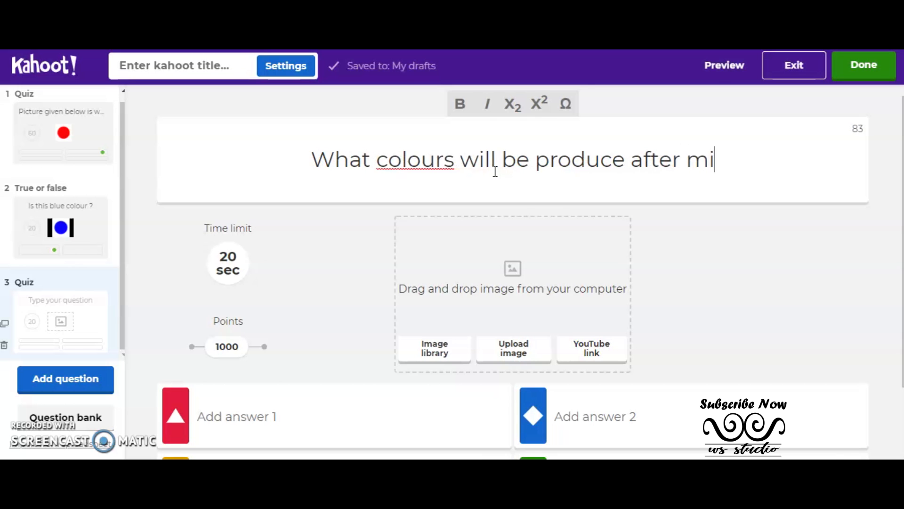
pyautogui.write('xing below')
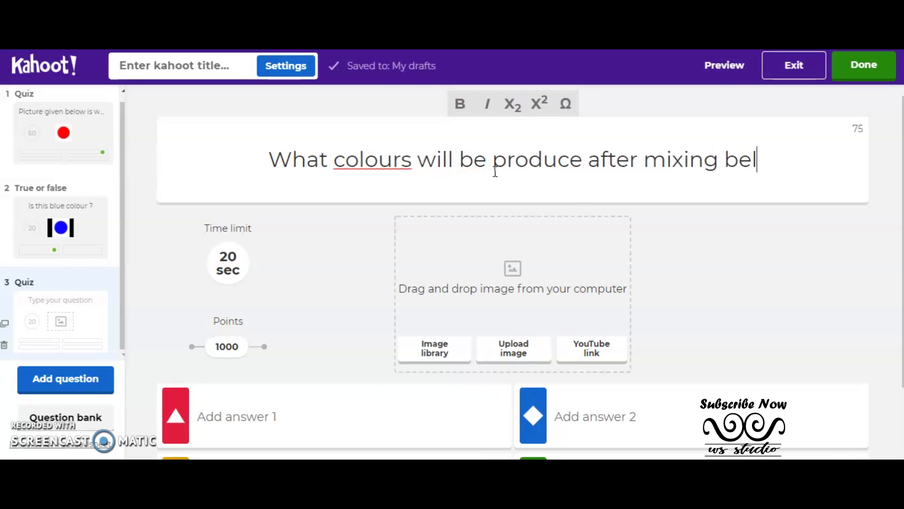
# - Complete question 3's text to read "What colours will be produce after mixing the colours below"
pyautogui.press('BackSpace')
pyautogui.press('BackSpace')
pyautogui.press('BackSpace')
pyautogui.press('BackSpace')
pyautogui.press('BackSpace')
pyautogui.press('BackSpace')
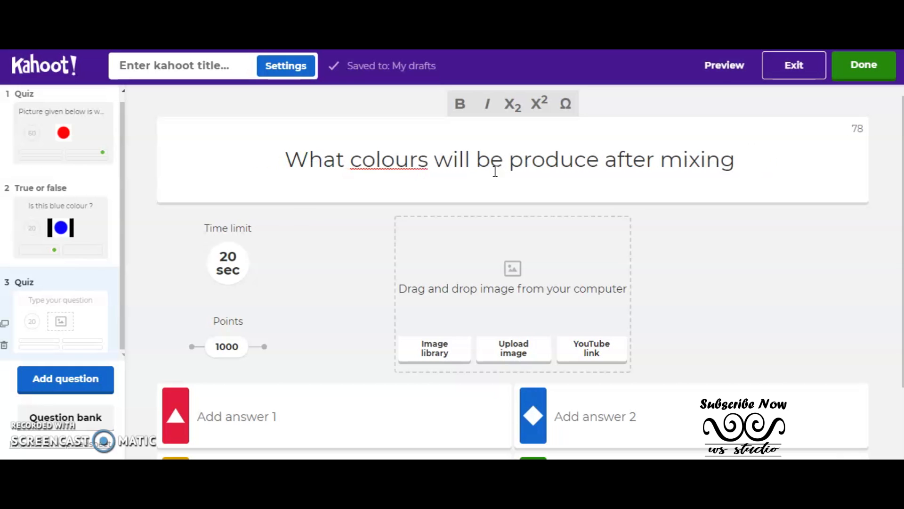
pyautogui.write('the')
pyautogui.press('BackSpace')
pyautogui.write('e colour')
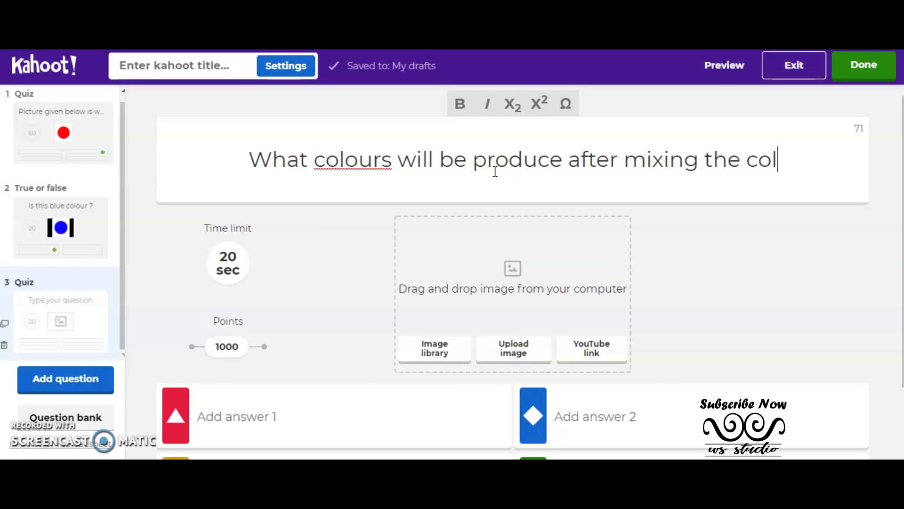
pyautogui.write(' below')
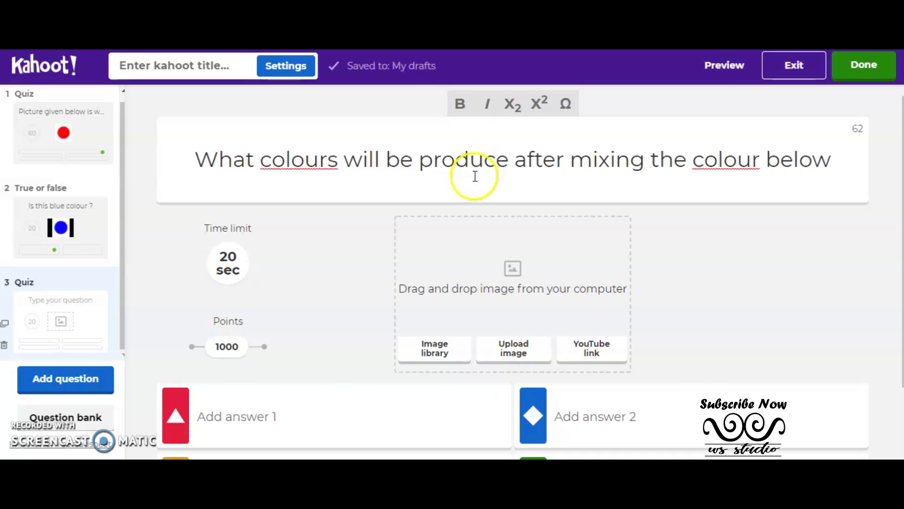
pyautogui.click(760, 159)
pyautogui.write('s')
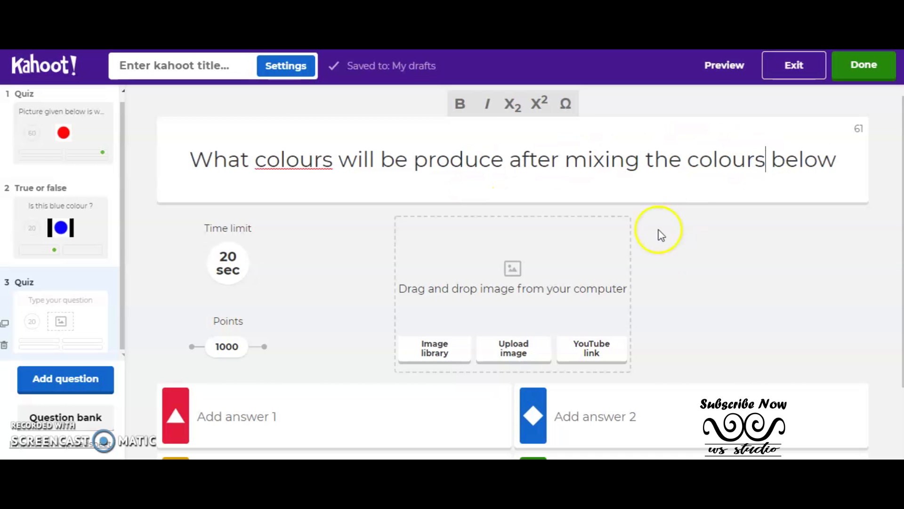
# - Upload the yellow plus red picture, file 1, as the image of the colour-mixing question
pyautogui.click(546, 363)
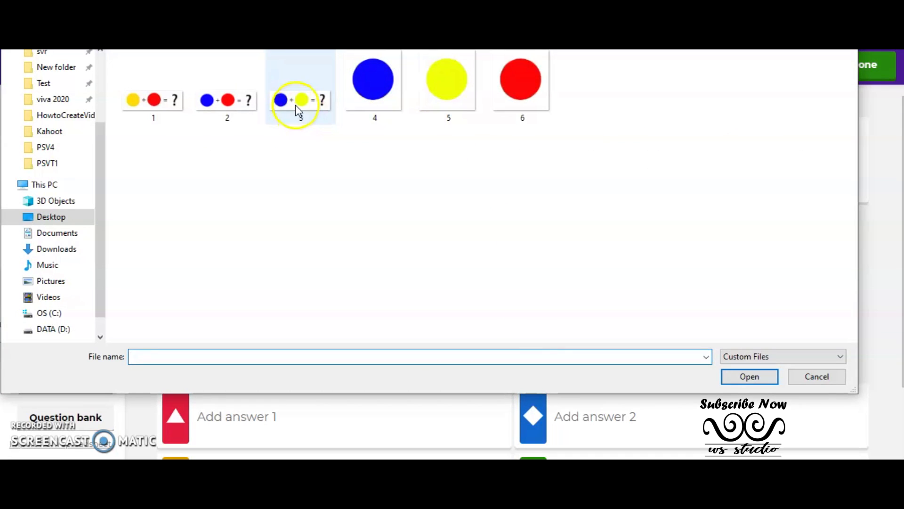
pyautogui.doubleClick(163, 109)
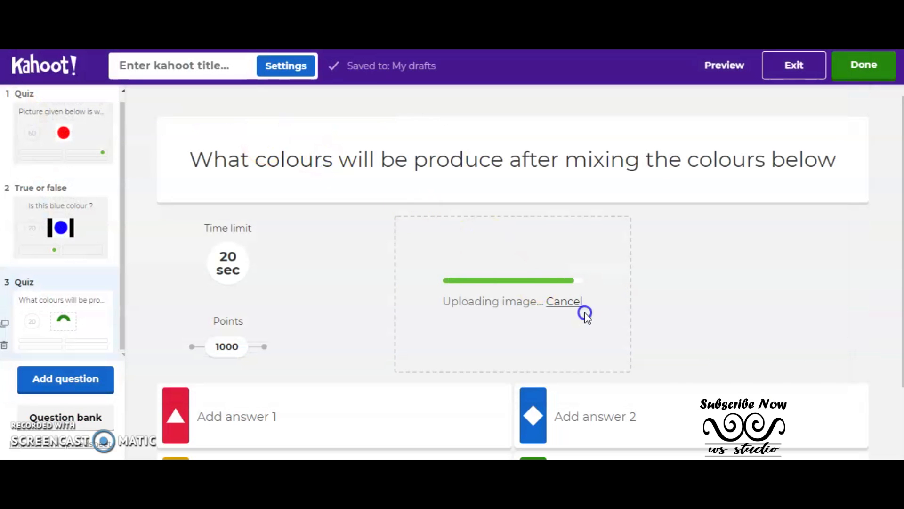
# - Fill in answer 1 as "yellow" and answer 2 as "purple" for the colour-mixing question
pyautogui.scroll(-2, 373, 382)
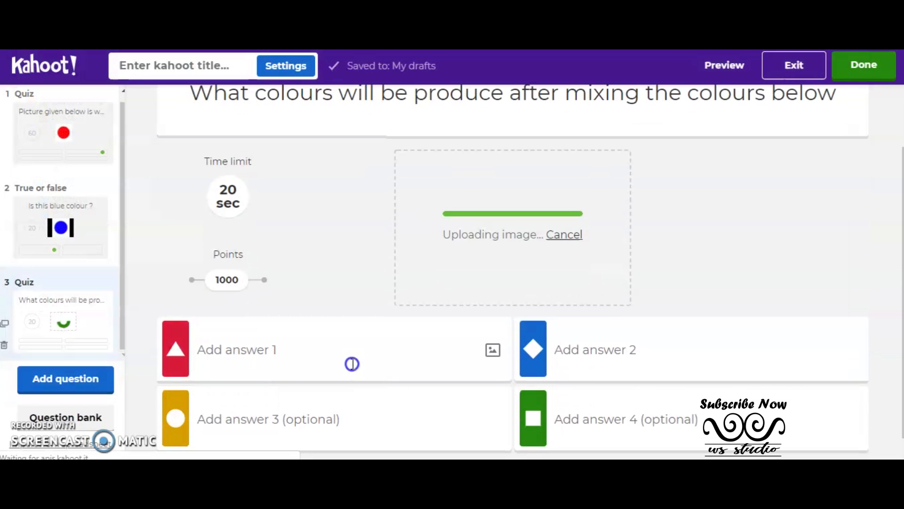
pyautogui.click(351, 362)
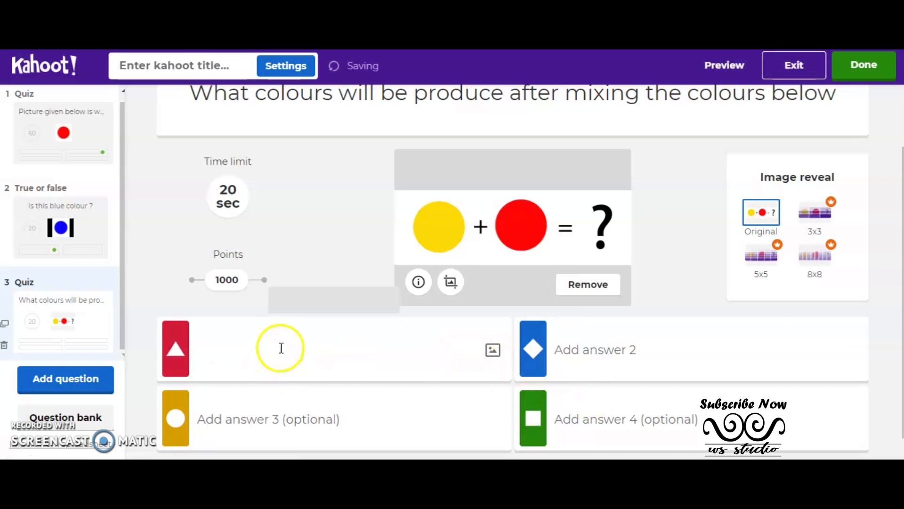
pyautogui.write('y')
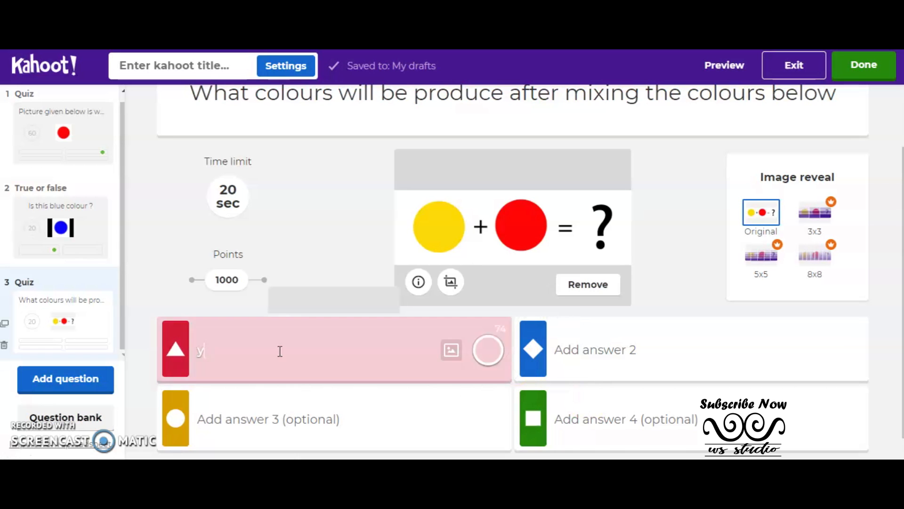
pyautogui.write('ellow')
pyautogui.click(670, 356)
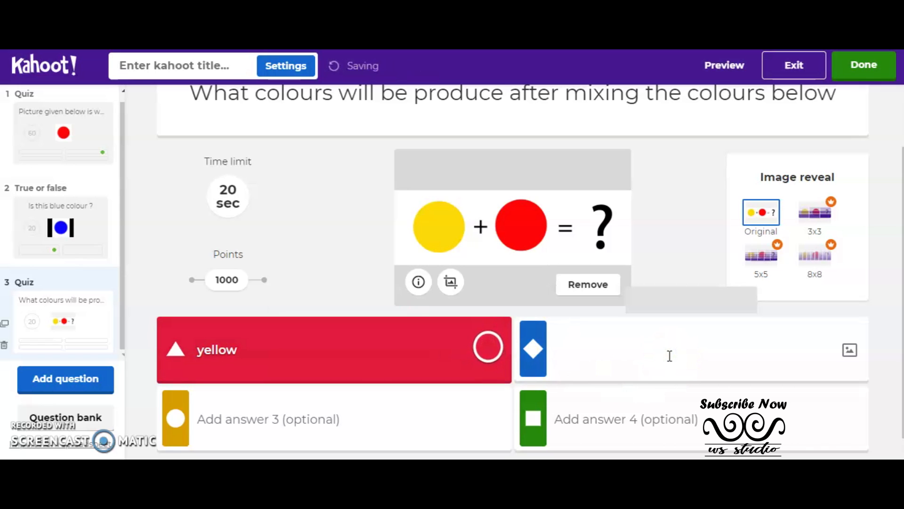
pyautogui.write('r')
pyautogui.press('BackSpace')
pyautogui.write('p')
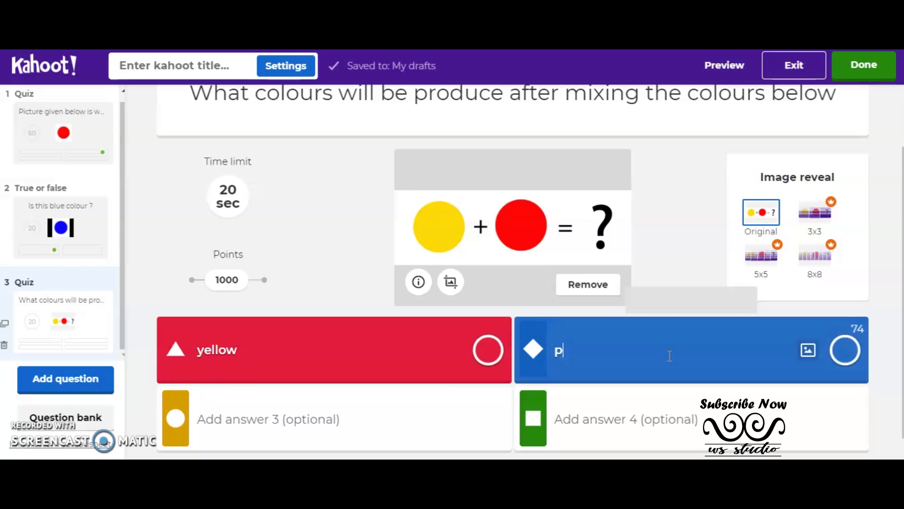
pyautogui.write('urple')
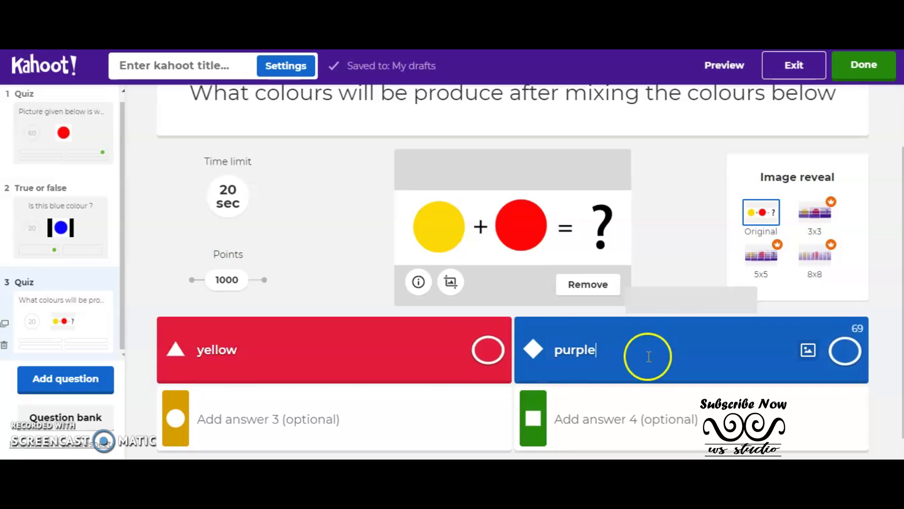
# - Fill in answer 3 of the yellow plus red question as "orange"
pyautogui.click(418, 412)
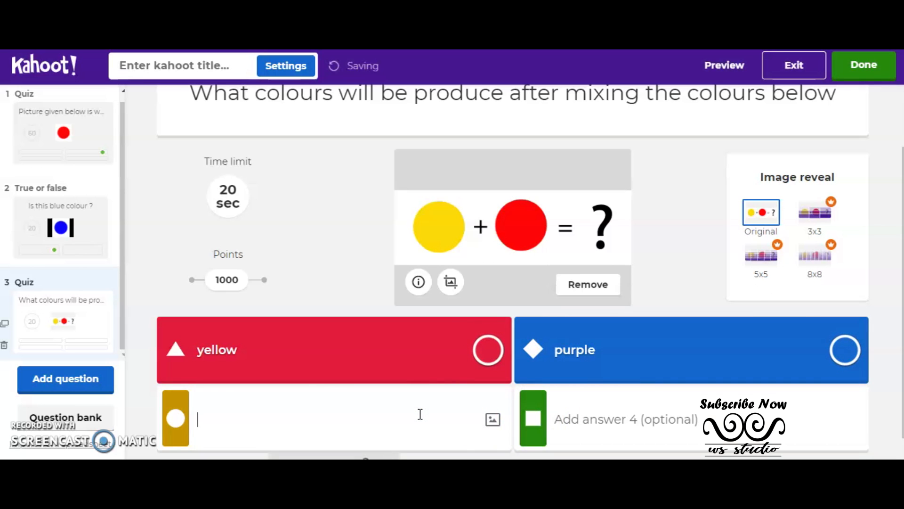
pyautogui.write('ora')
pyautogui.press('BackSpace')
pyautogui.press('BackSpace')
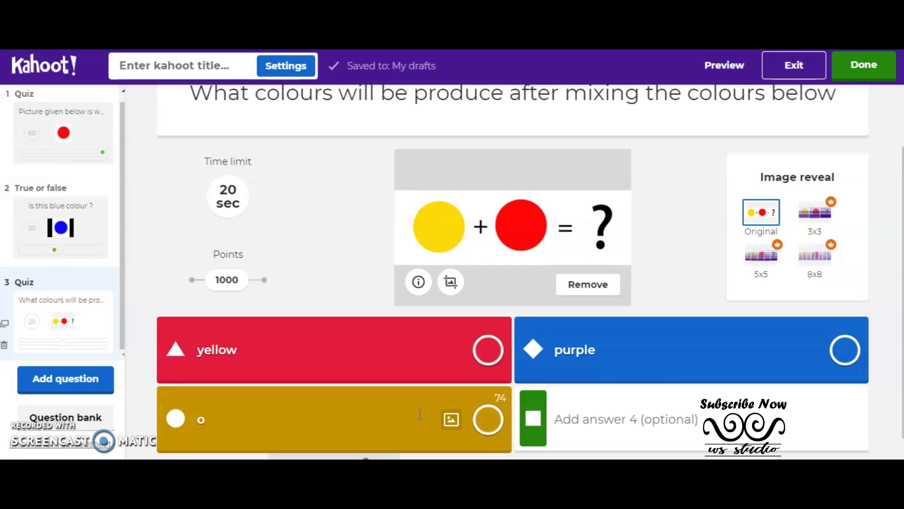
pyautogui.write('ang')
pyautogui.press('BackSpace')
pyautogui.press('BackSpace')
pyautogui.press('BackSpace')
pyautogui.write('rang')
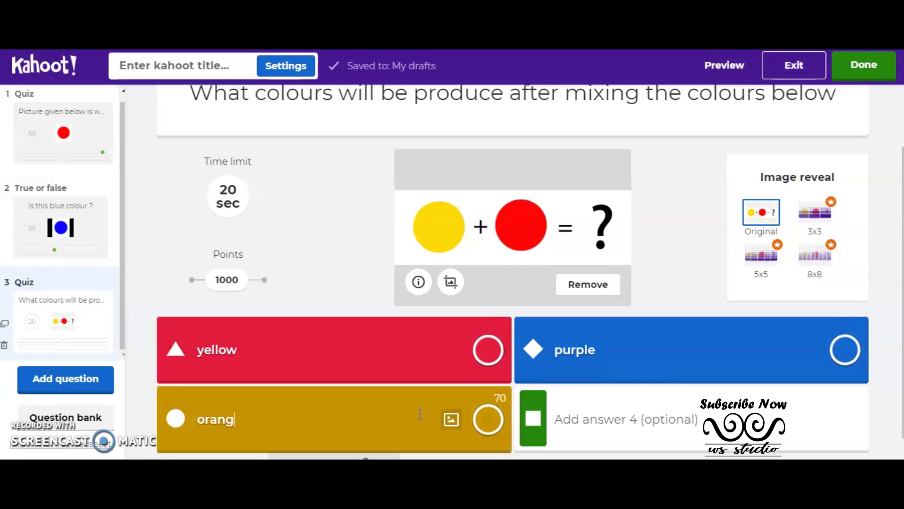
pyautogui.write('e')
# - Fill in answer 4 of the yellow plus red question as "pink" and mark orange as the correct answer
pyautogui.click(615, 419)
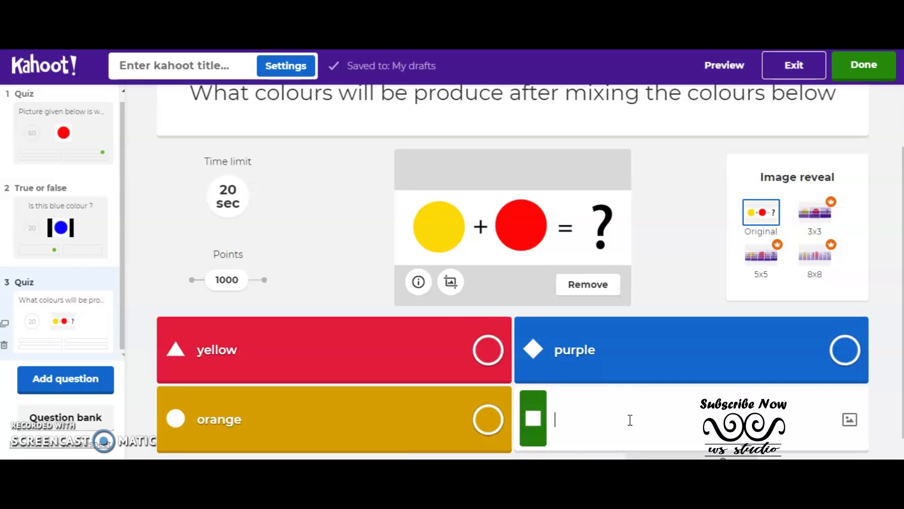
pyautogui.write('pink')
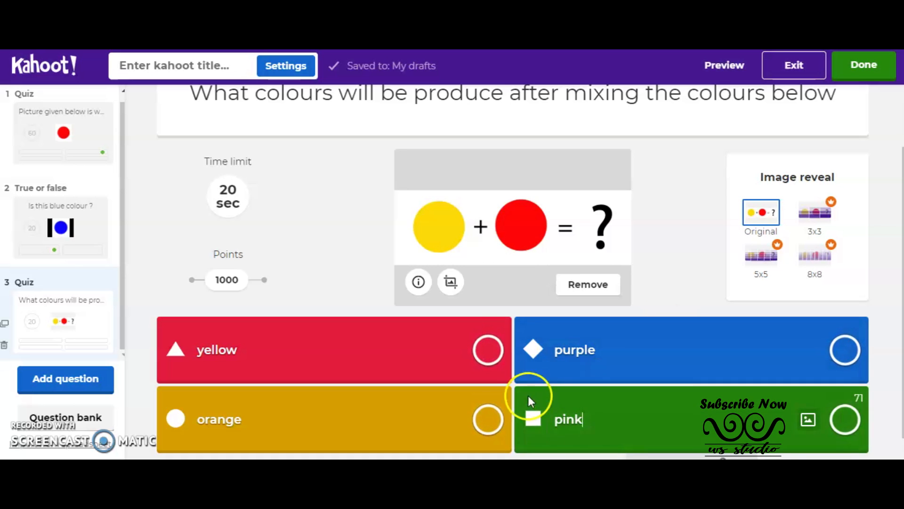
pyautogui.click(488, 418)
# - Add a fourth question of the Quiz type and upload the blue plus red picture, file 2, as its image
pyautogui.click(60, 373)
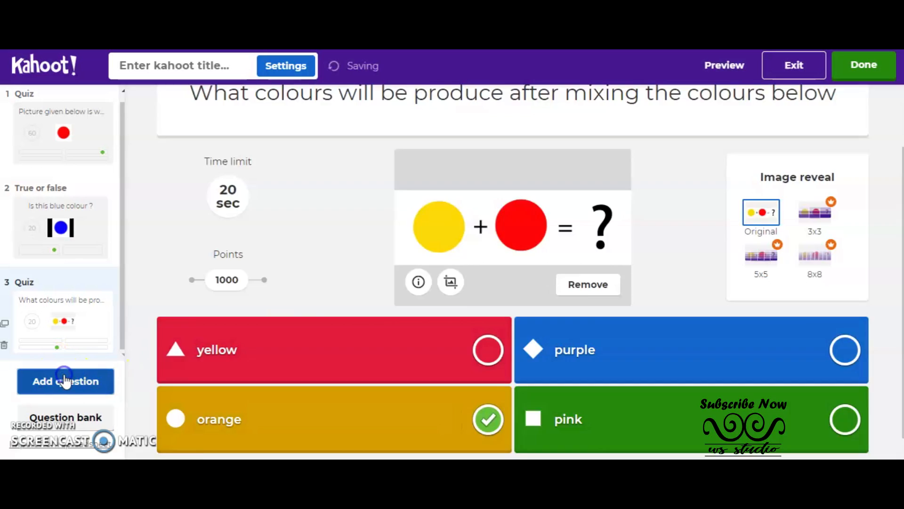
pyautogui.click(251, 297)
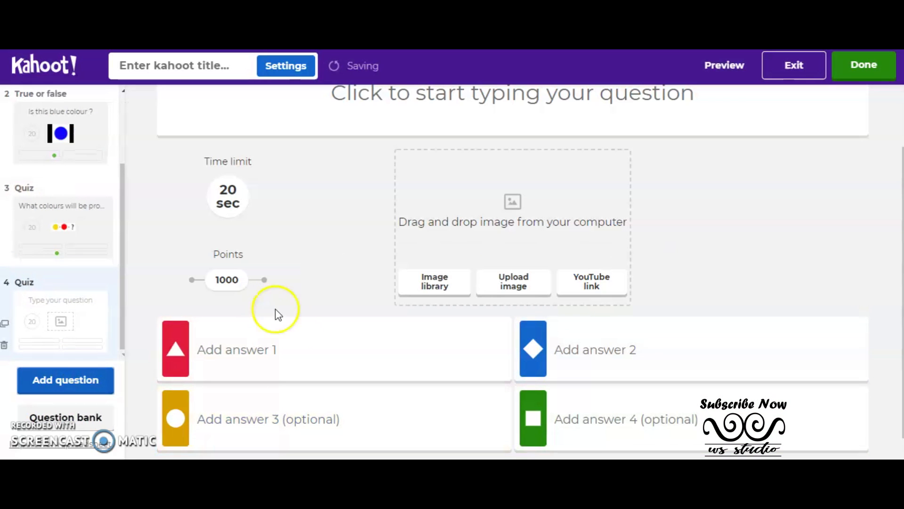
pyautogui.click(501, 284)
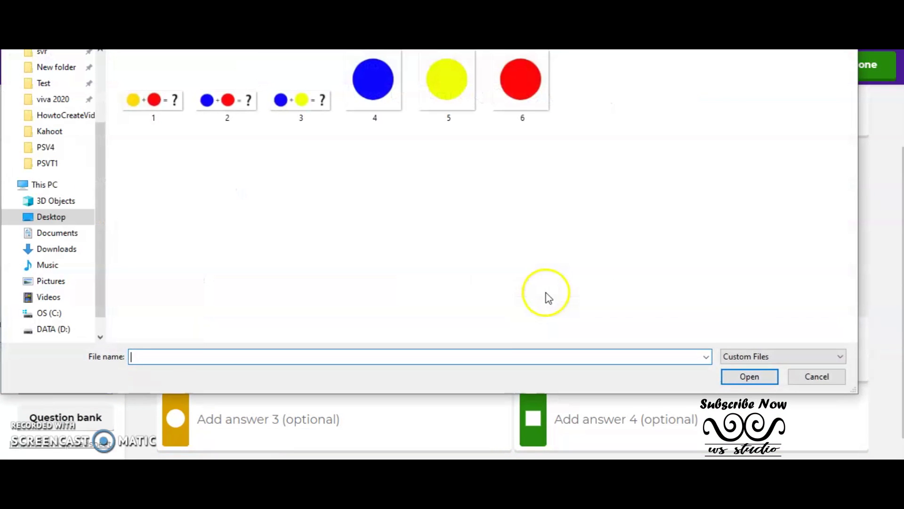
pyautogui.doubleClick(219, 110)
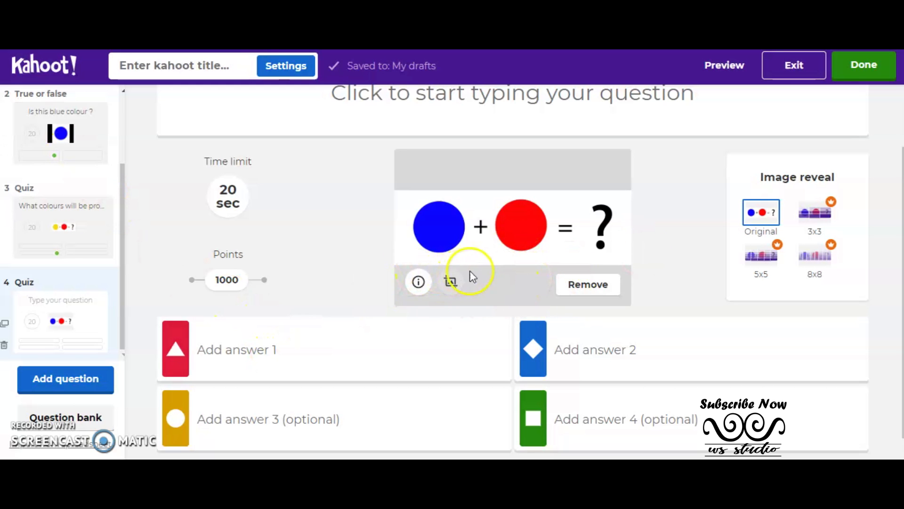
# - Fill in question 4's answer 1 as "Red" and answer 2 as "purple", marking purple as correct
pyautogui.click(344, 348)
pyautogui.write('Red')
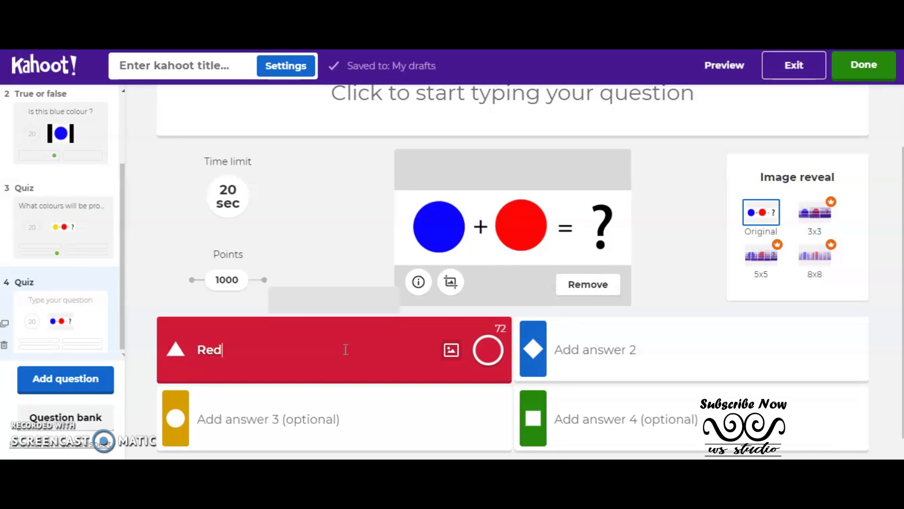
pyautogui.click(596, 348)
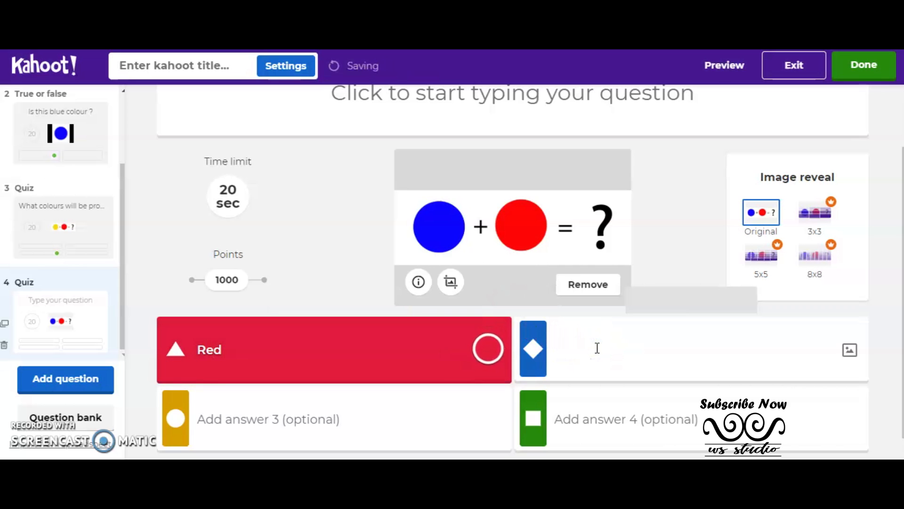
pyautogui.write('p')
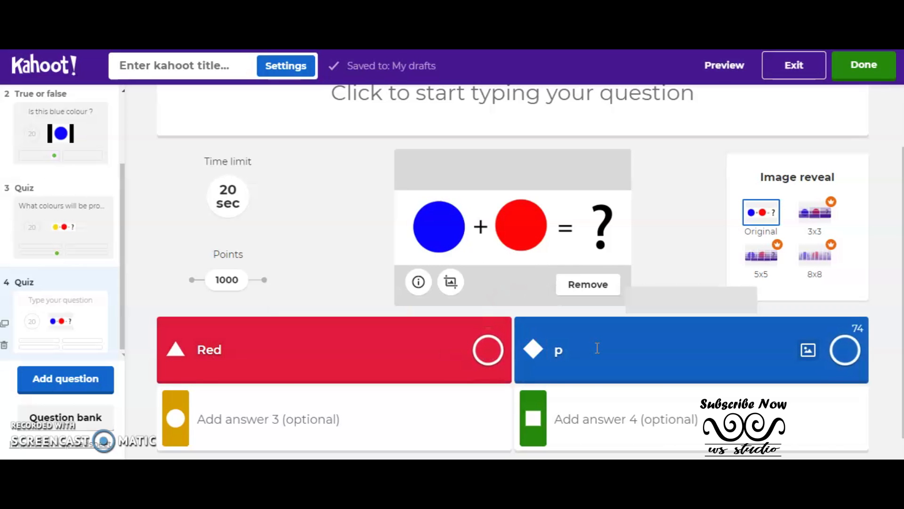
pyautogui.write('urple')
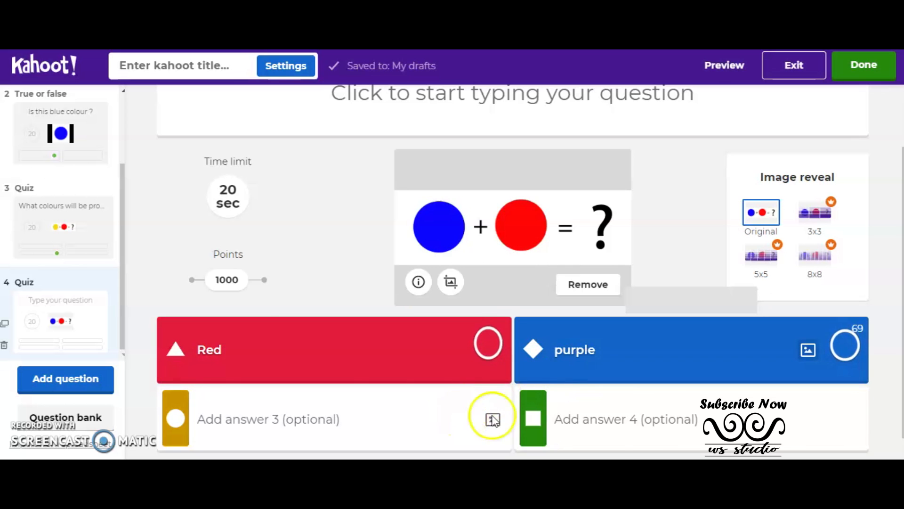
pyautogui.click(851, 360)
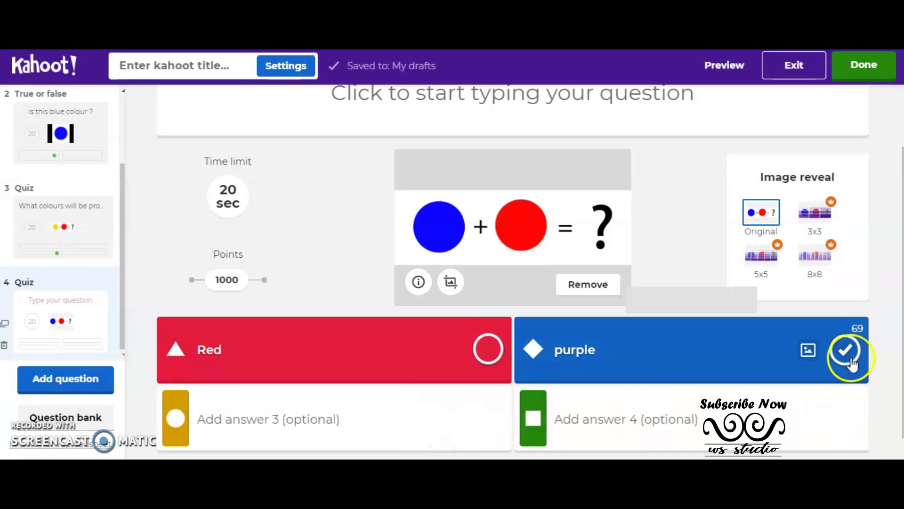
# - Fill in answer 3 as "green" and answer 4 as "orange" for the blue plus red question
pyautogui.click(430, 420)
pyautogui.write('green')
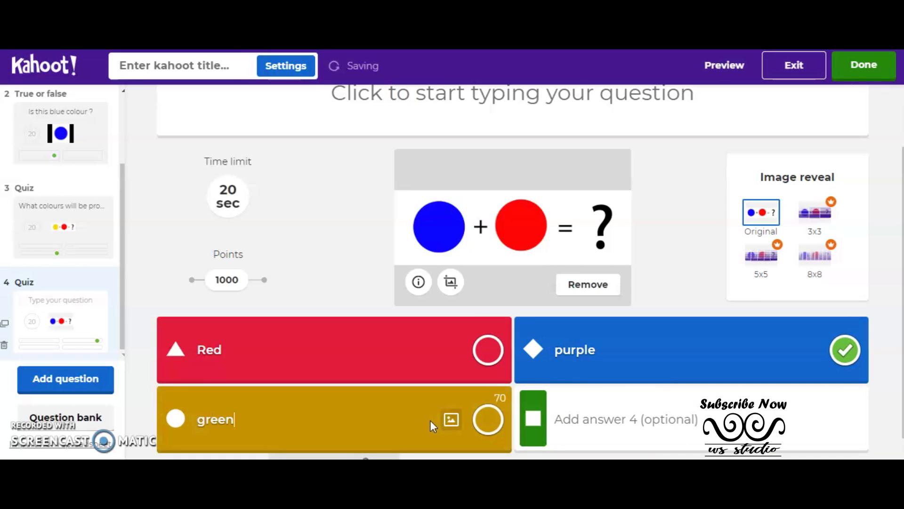
pyautogui.click(573, 409)
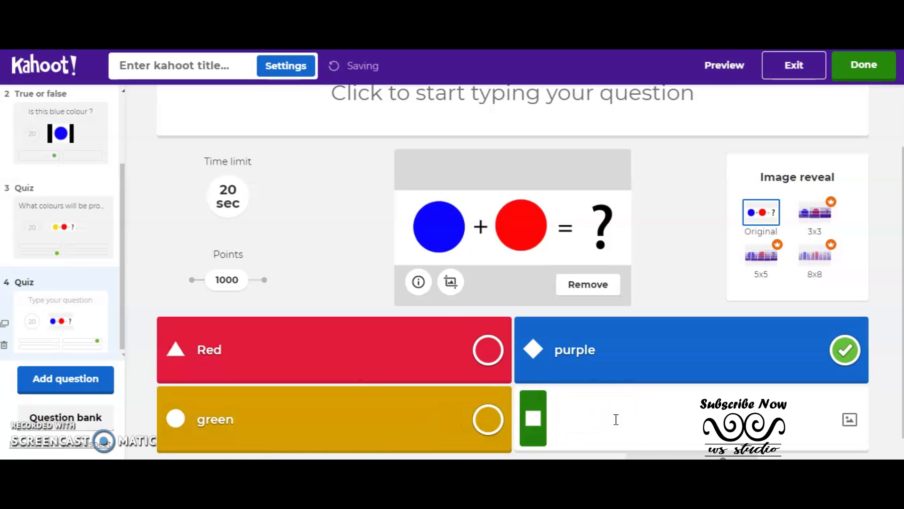
pyautogui.write('b')
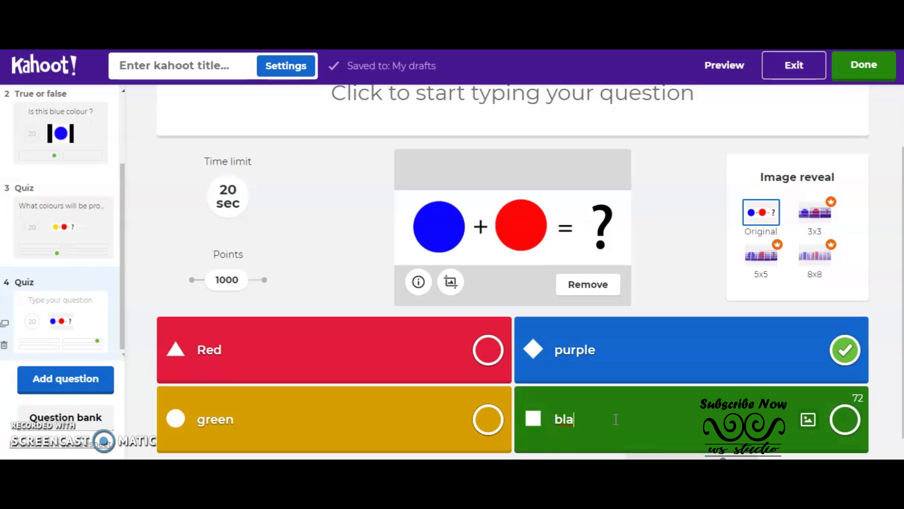
pyautogui.press('BackSpace')
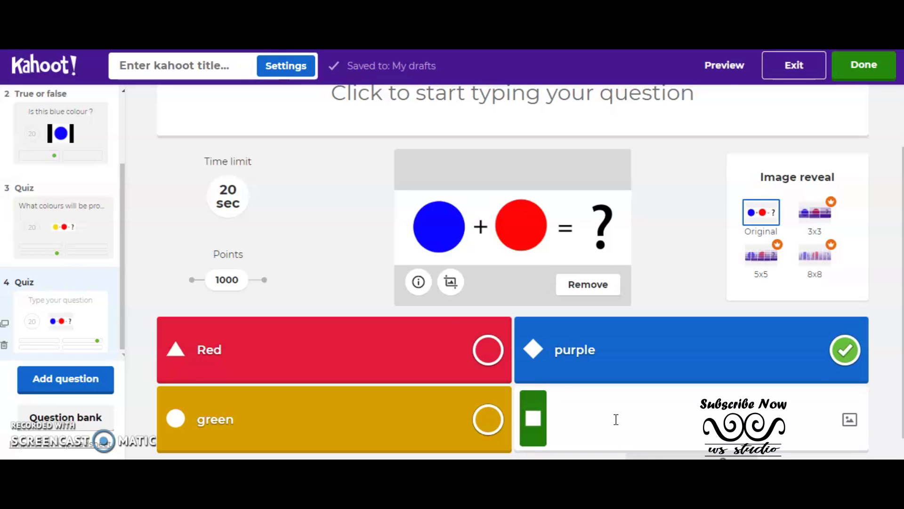
pyautogui.write('orange')
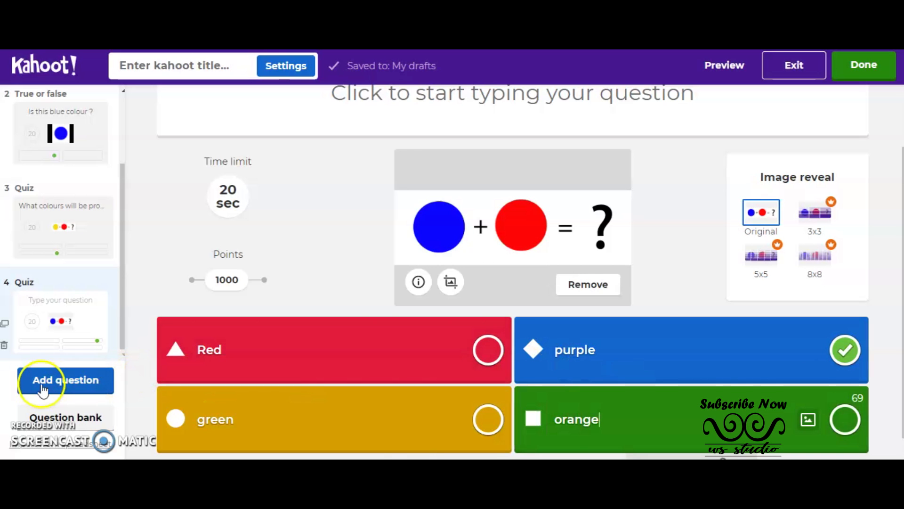
# - Add a fifth question of the Quiz type and upload the blue plus yellow picture, file 3, as its image
pyautogui.click(37, 379)
pyautogui.click(235, 264)
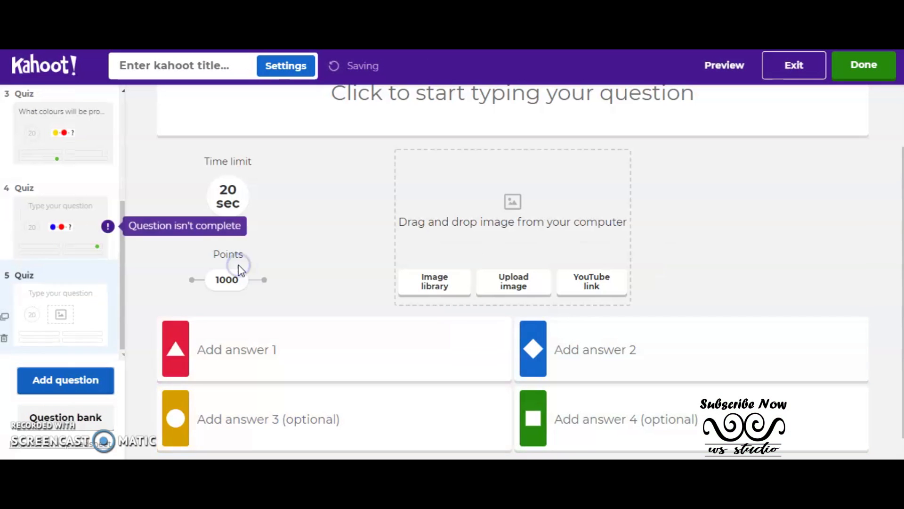
pyautogui.click(513, 278)
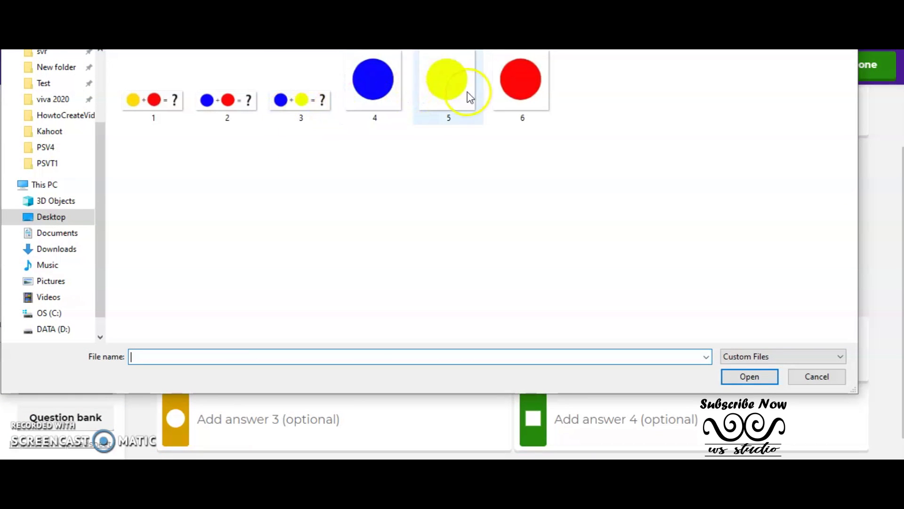
pyautogui.click(289, 110)
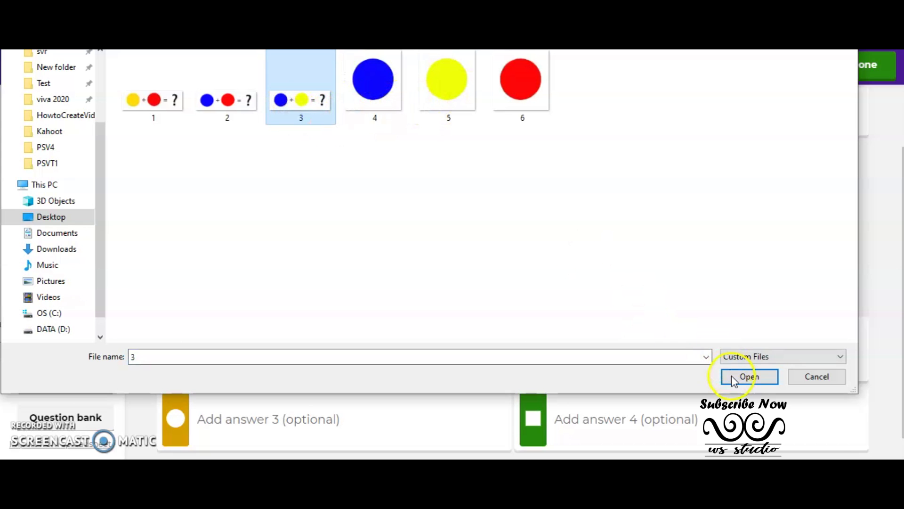
pyautogui.click(748, 375)
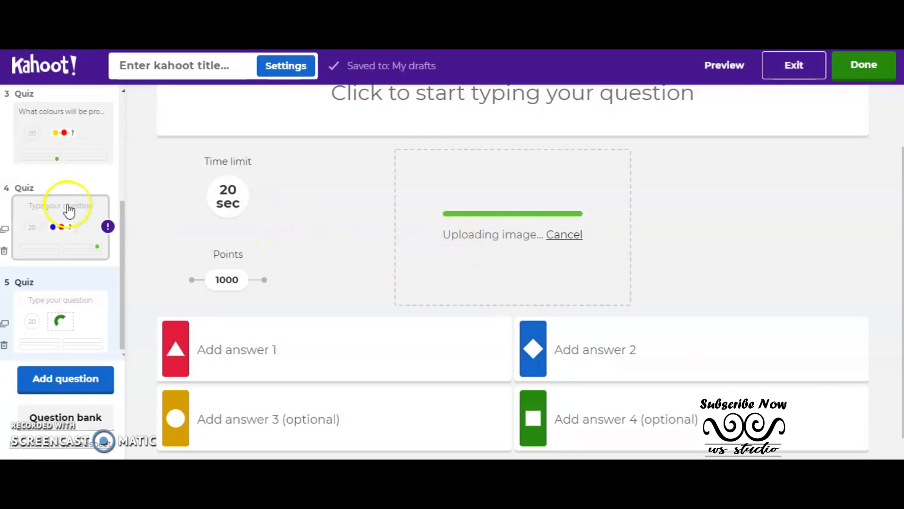
# - Copy question 3's text "What colours will be produce after mixing the colours below" into question 4, keeping the original in place
pyautogui.scroll(1, 94, 213)
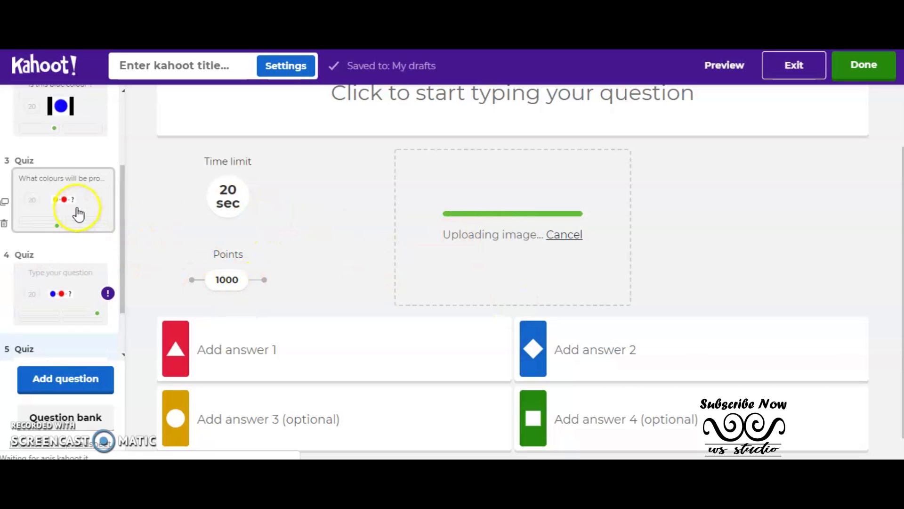
pyautogui.click(77, 213)
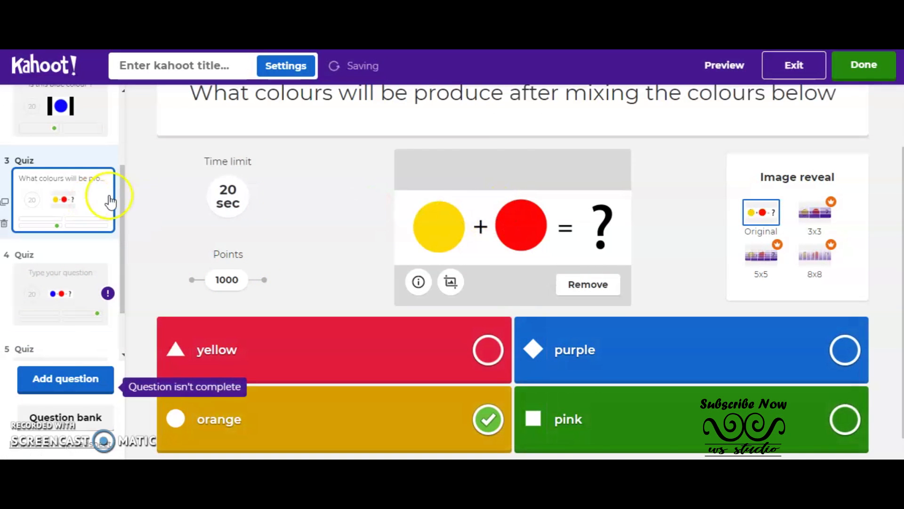
pyautogui.moveTo(829, 94); pyautogui.dragTo(191, 162)
pyautogui.hotkey('ctrl', 'x')
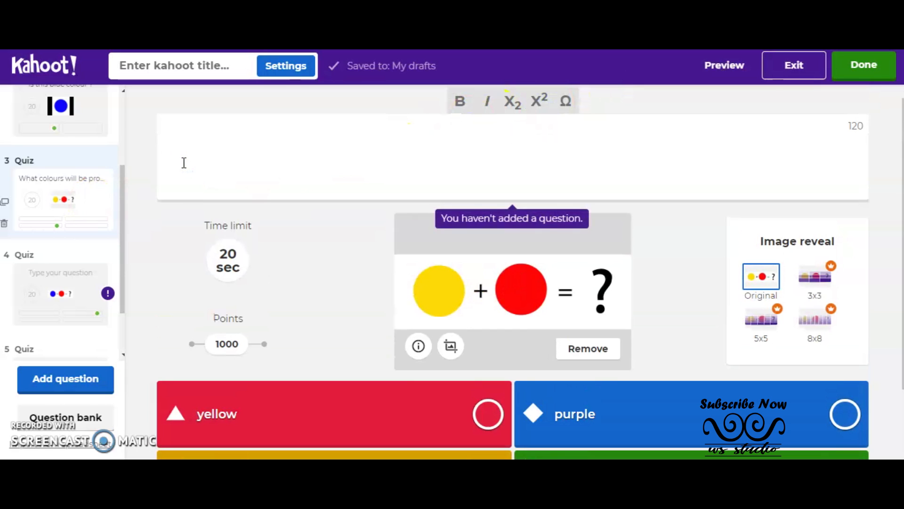
pyautogui.hotkey('ctrl', 'v')
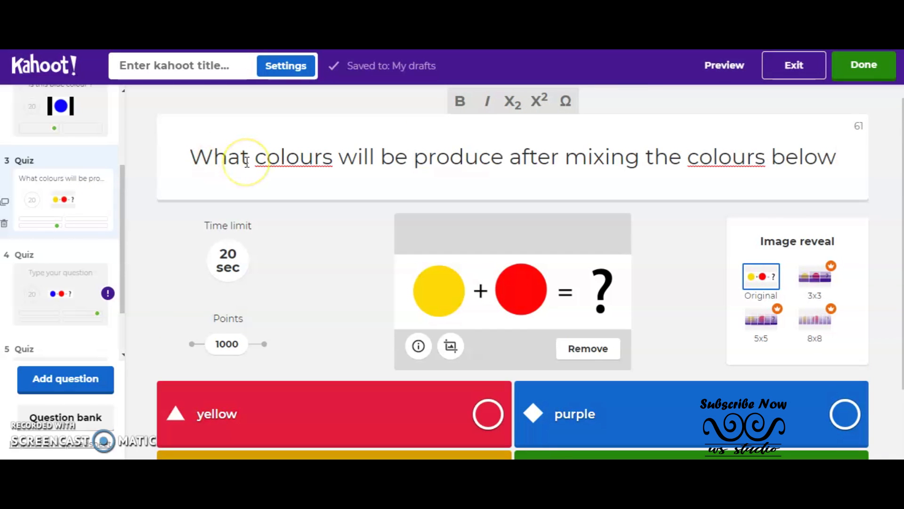
pyautogui.tripleClick(454, 156)
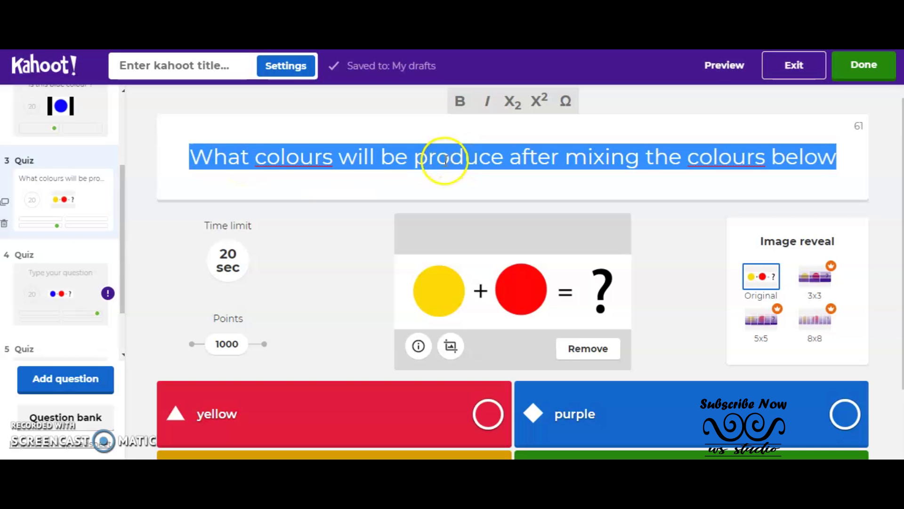
pyautogui.click(77, 262)
pyautogui.click(561, 142)
pyautogui.hotkey('ctrl', 'v')
# - Paste the copied text "What colours will be produce after mixing the colours below" into question 5
pyautogui.scroll(-2, 552, 148)
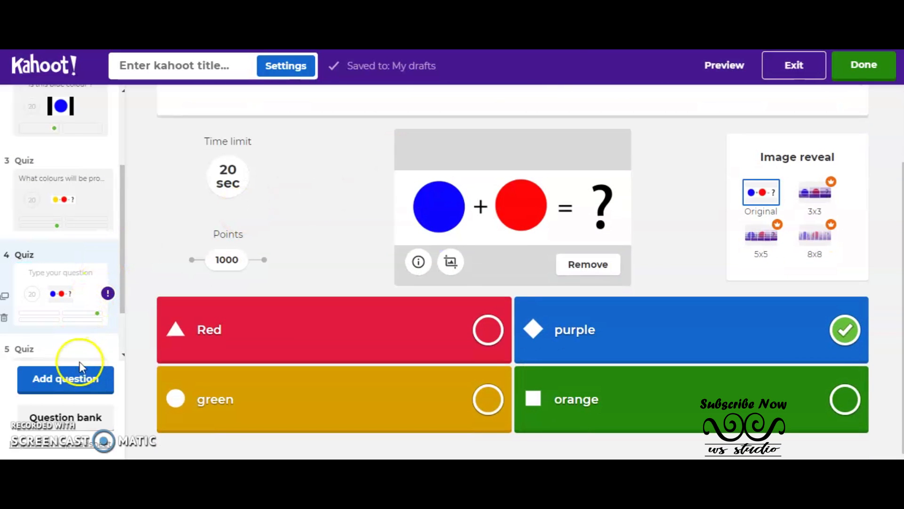
pyautogui.scroll(-1, 66, 341)
pyautogui.click(73, 317)
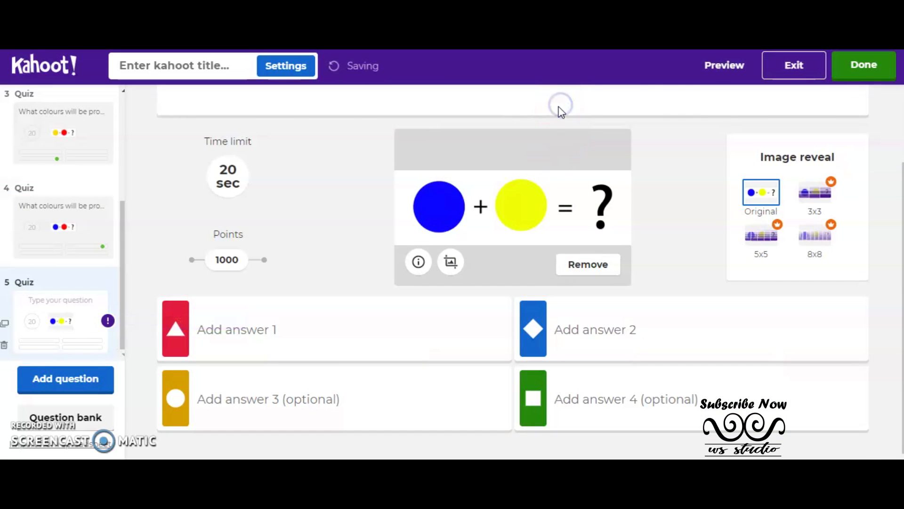
pyautogui.scroll(2, 560, 109)
pyautogui.click(556, 179)
pyautogui.hotkey('ctrl', 'v')
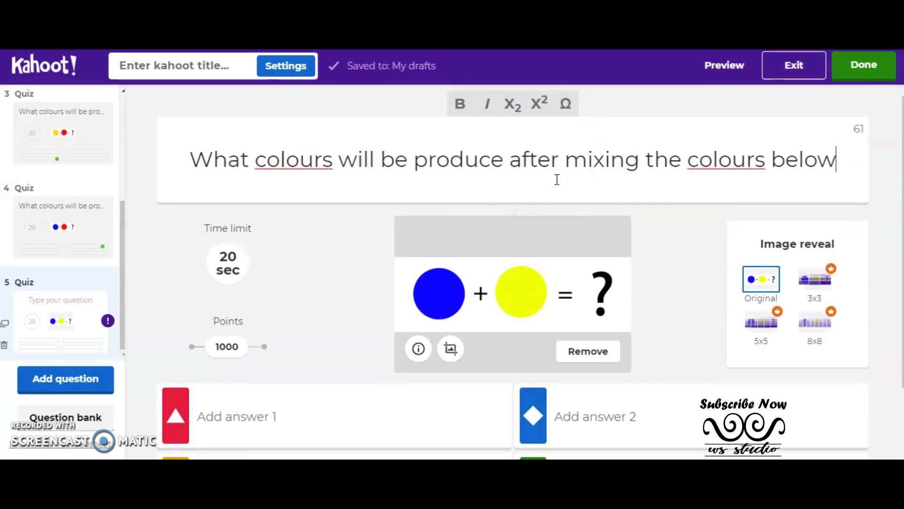
# - Fill in question 5's answer 1 as "Green", mark it as correct, and enter "yellow" as answer 2
pyautogui.scroll(-2, 586, 176)
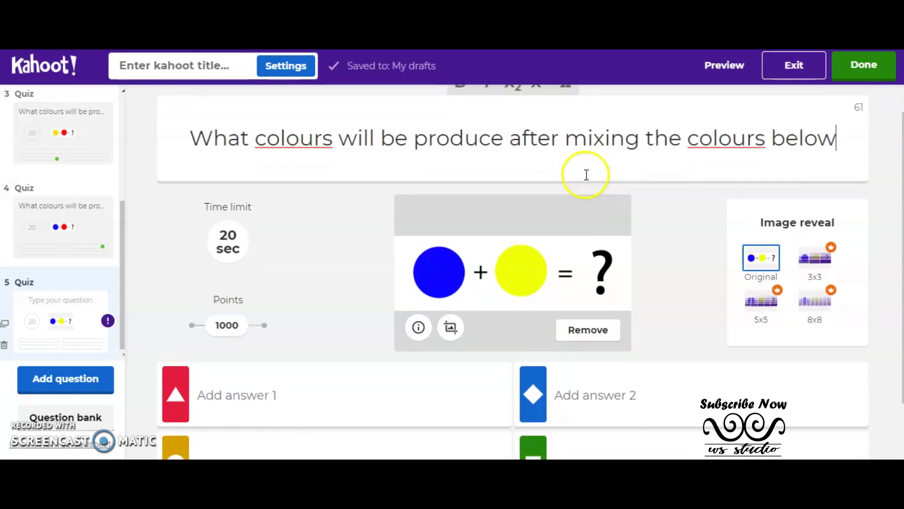
pyautogui.click(356, 346)
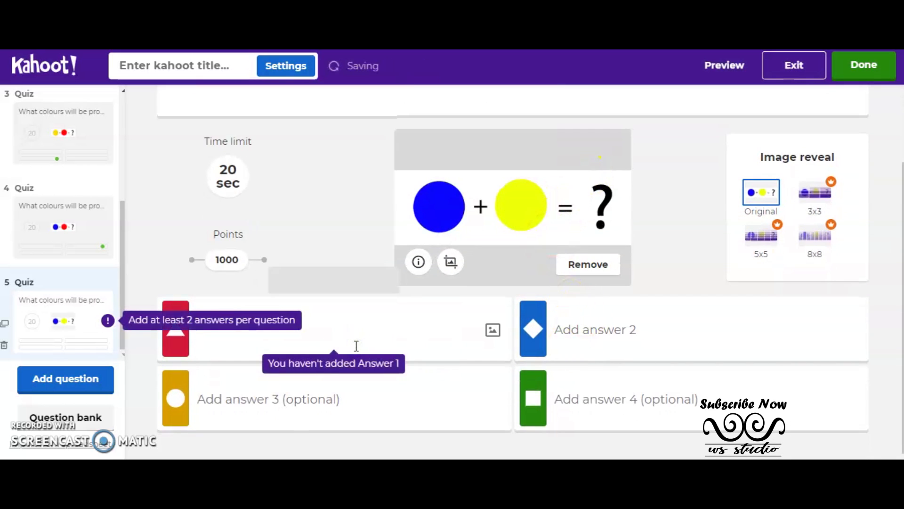
pyautogui.write('Green')
pyautogui.click(488, 330)
pyautogui.click(672, 326)
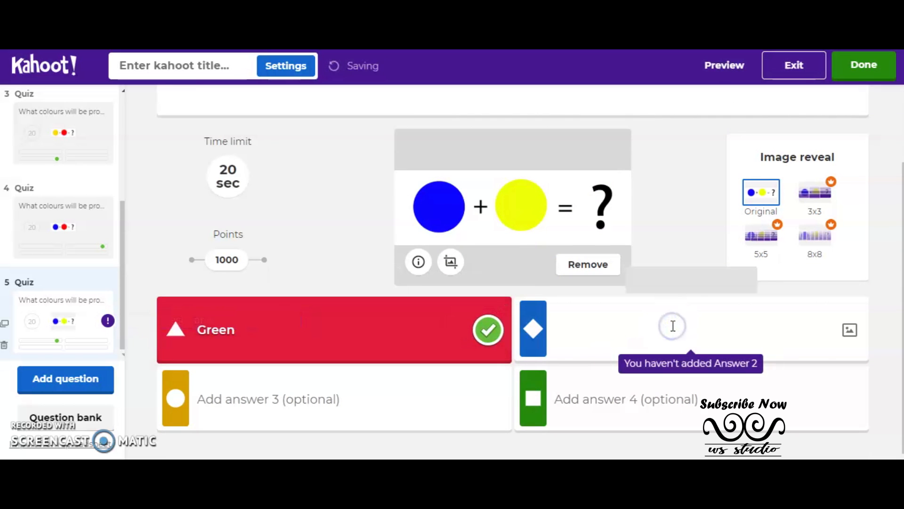
pyautogui.write('yellow')
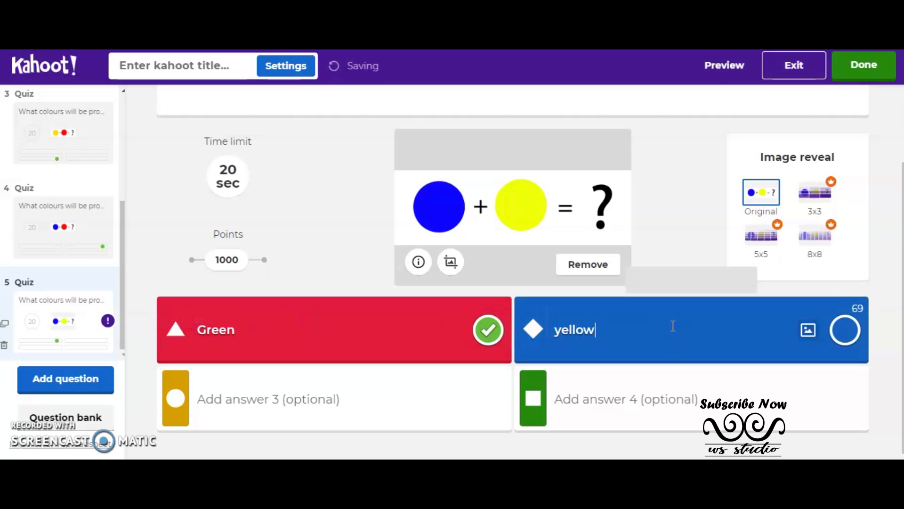
# - Fill in question 5's remaining answers: "pink" as answer 3 and "white" as answer 4
pyautogui.click(674, 406)
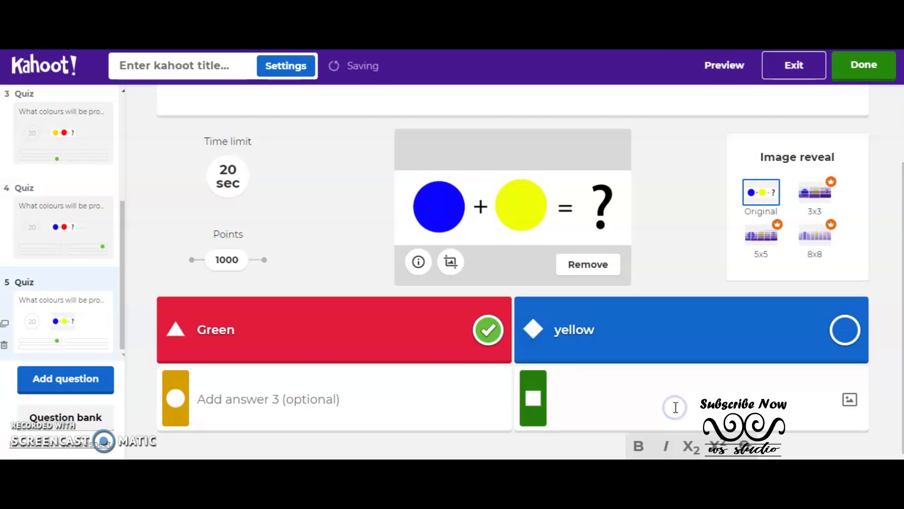
pyautogui.write('white')
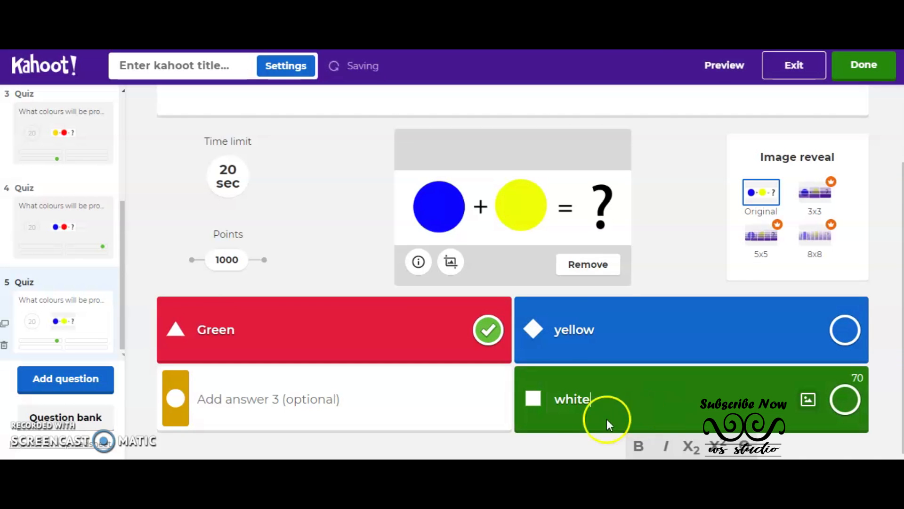
pyautogui.click(443, 397)
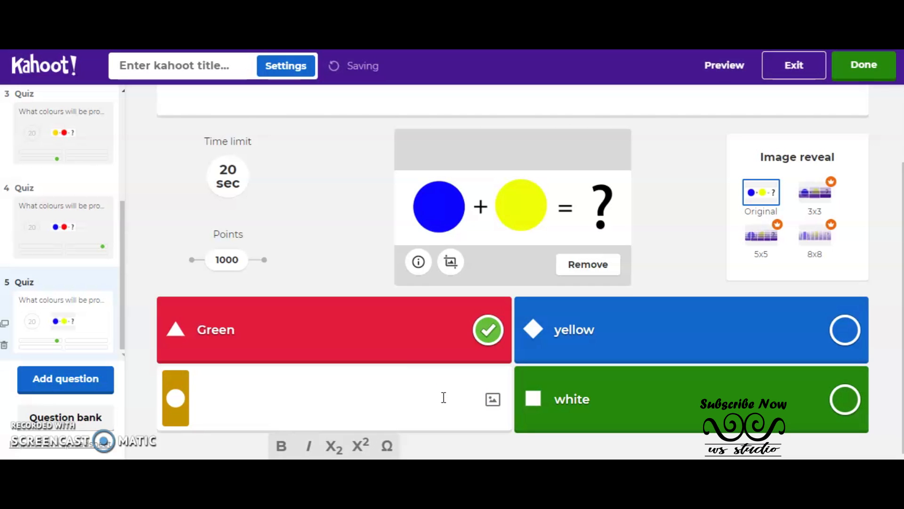
pyautogui.write('pink')
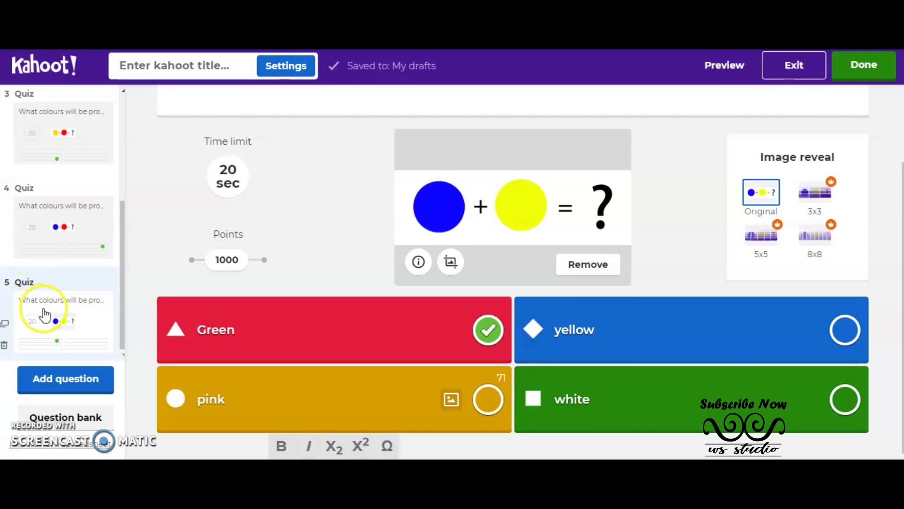
# - Set the time limit of question 1, the red circle question, to 30 seconds, with points at 1000
pyautogui.scroll(4, 47, 313)
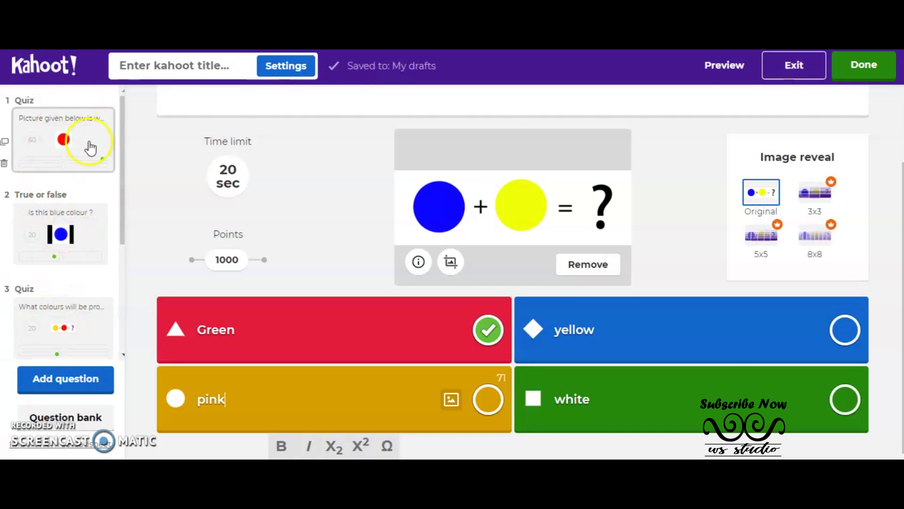
pyautogui.click(61, 152)
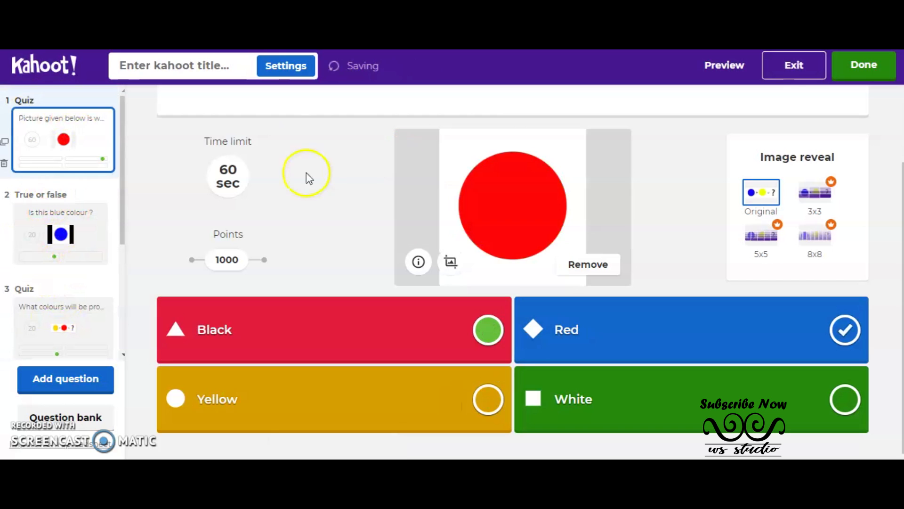
pyautogui.click(229, 178)
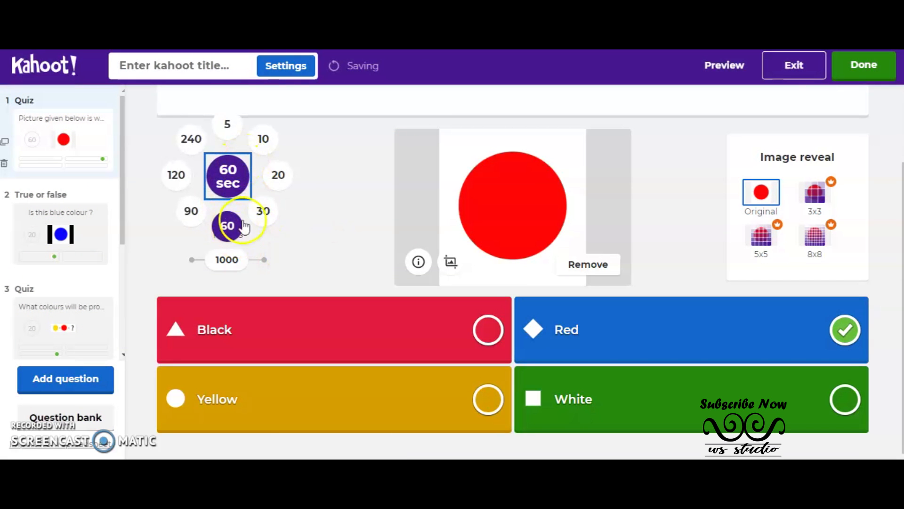
pyautogui.click(266, 210)
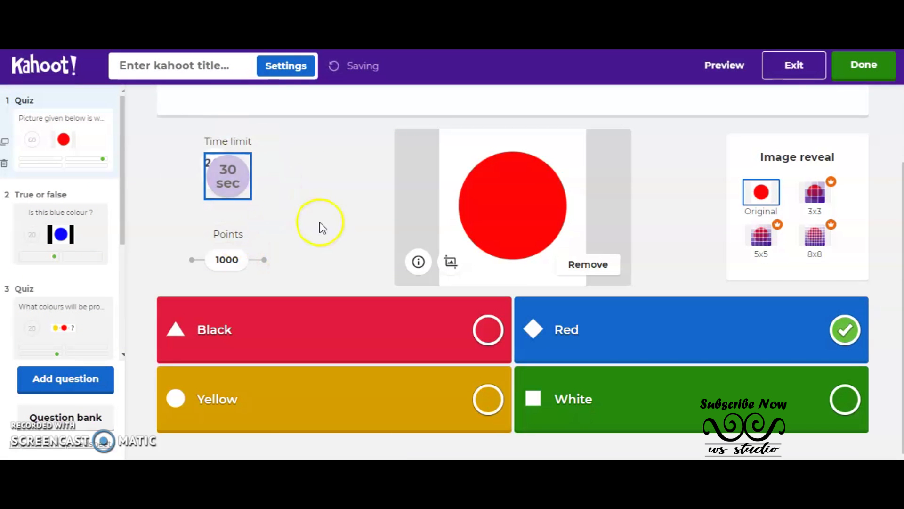
pyautogui.moveTo(236, 260)
pyautogui.mouseDown()
pyautogui.moveTo(263, 259)
pyautogui.moveTo(167, 261)
pyautogui.moveTo(218, 260)
pyautogui.mouseUp()
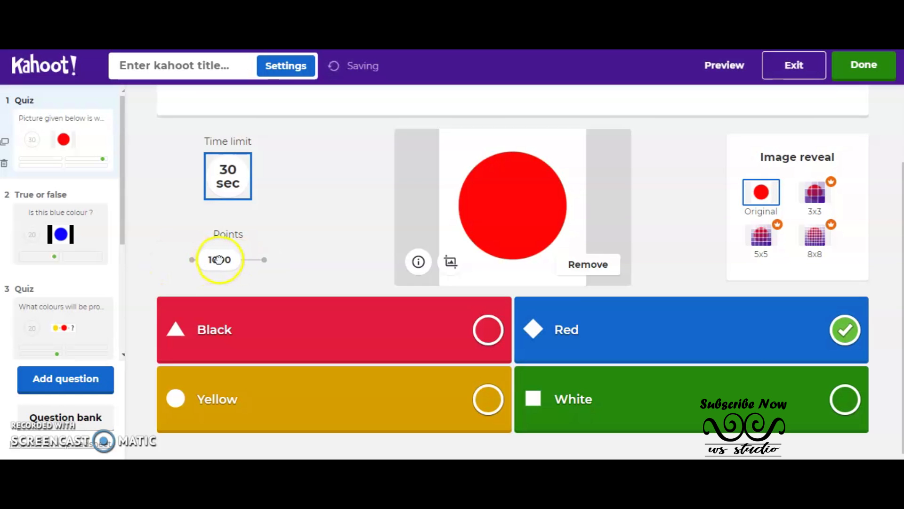
# - Finish the kahoot with the title "Colours Game" and the description "Choose The Right Answer" followed by "Lets Play" on a second line
pyautogui.click(879, 73)
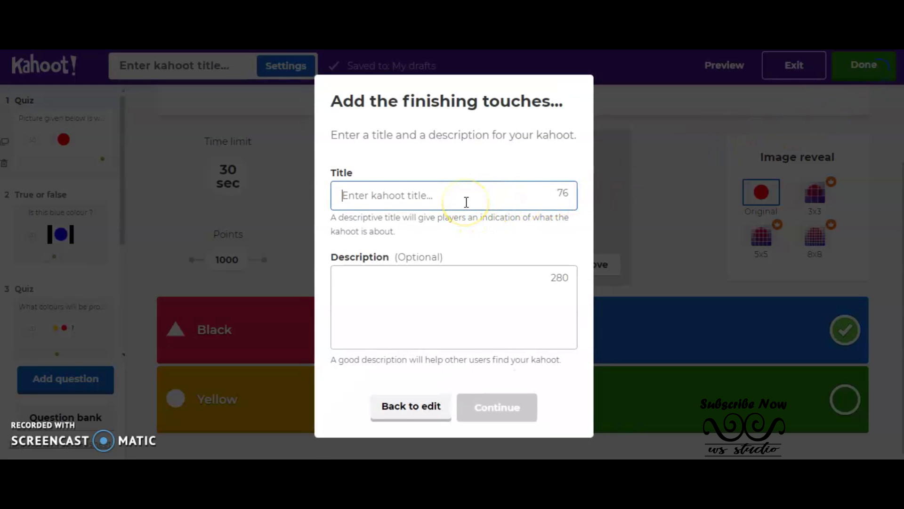
pyautogui.write('Colours Game')
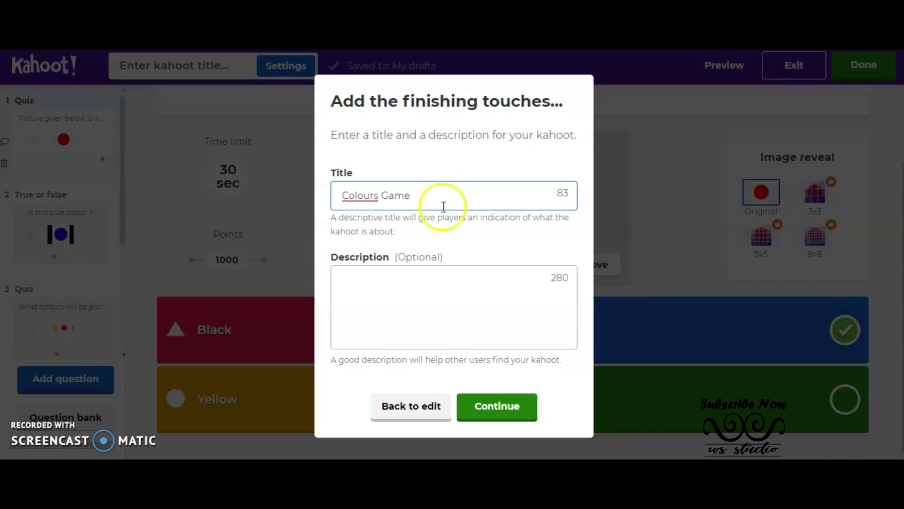
pyautogui.click(445, 278)
pyautogui.write('Choose The Right Answer')
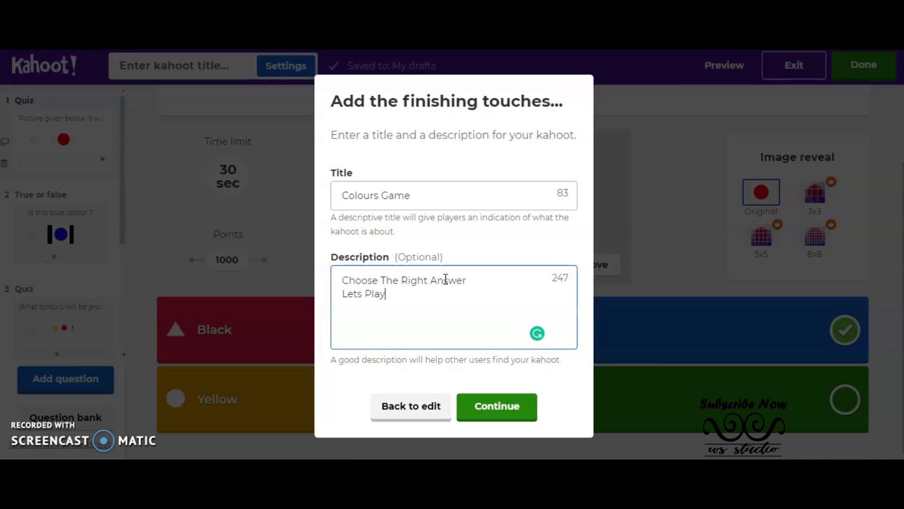
pyautogui.click(496, 408)
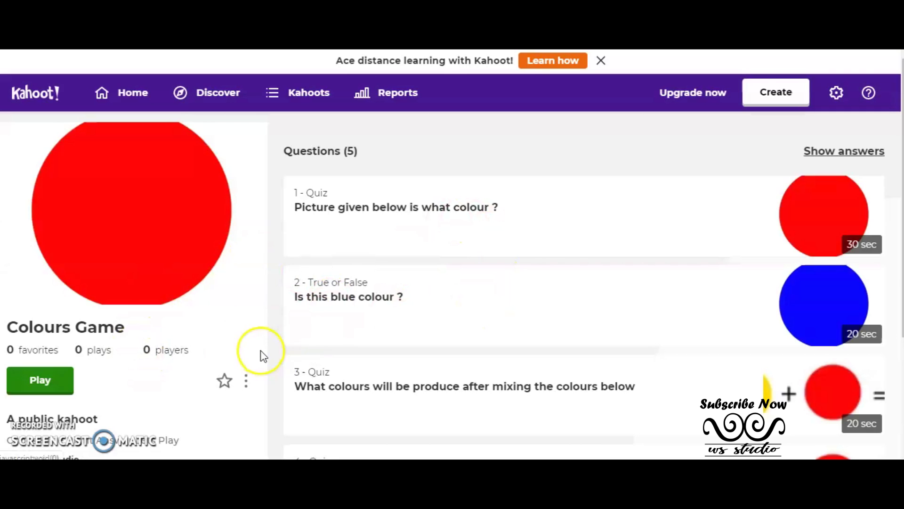
# - Look over the five saved questions, and host the Colours Game kahoot live in Classic mode for individual players
pyautogui.scroll(-2, 262, 356)
pyautogui.scroll(2, 262, 356)
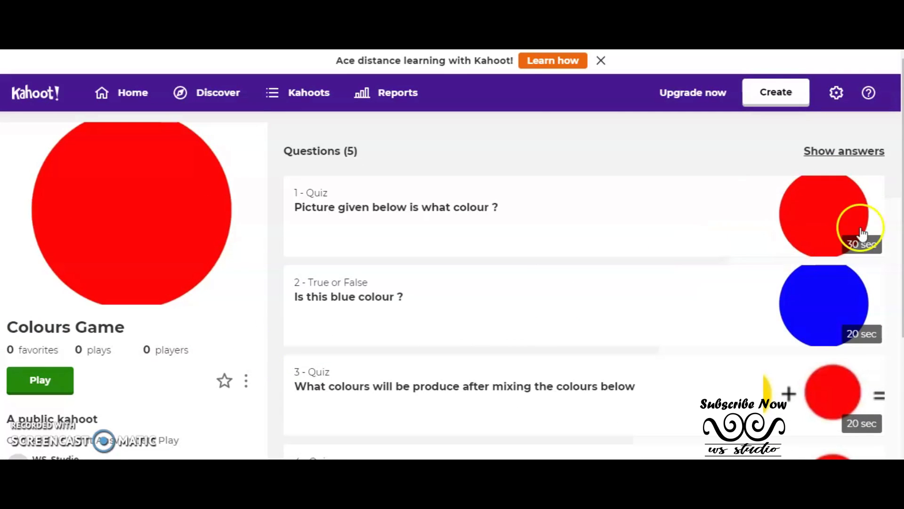
pyautogui.scroll(-4, 584, 259)
pyautogui.scroll(-1, 736, 278)
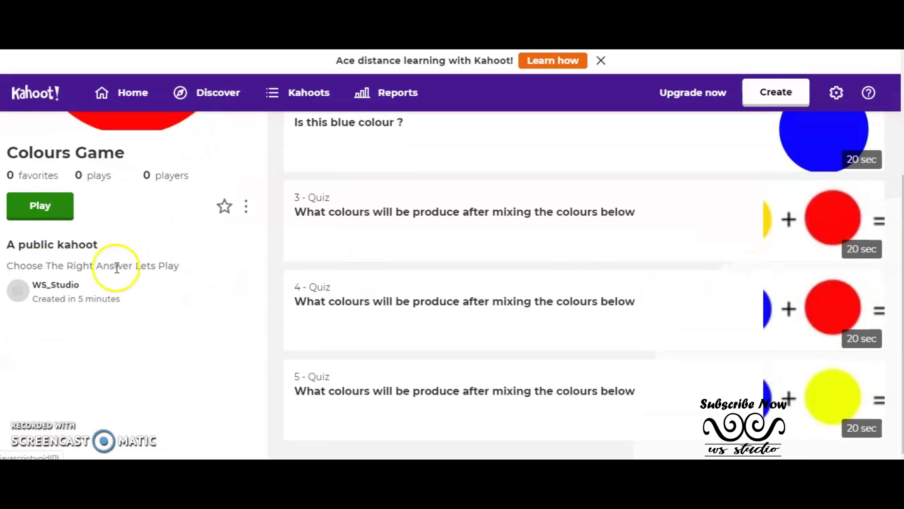
pyautogui.click(57, 208)
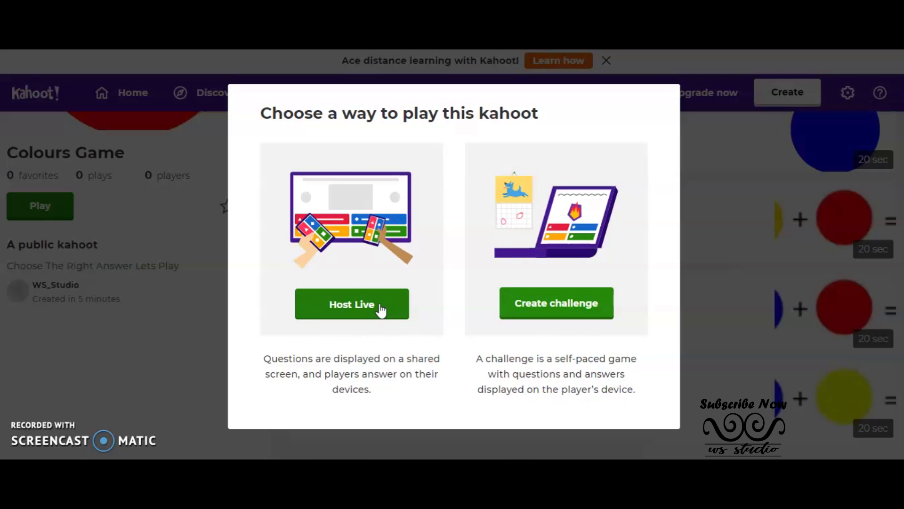
pyautogui.click(529, 299)
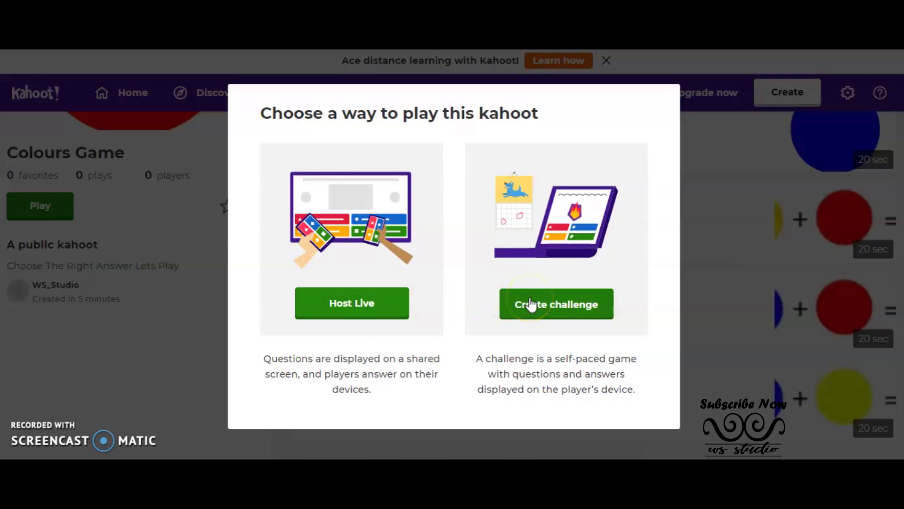
pyautogui.click(387, 305)
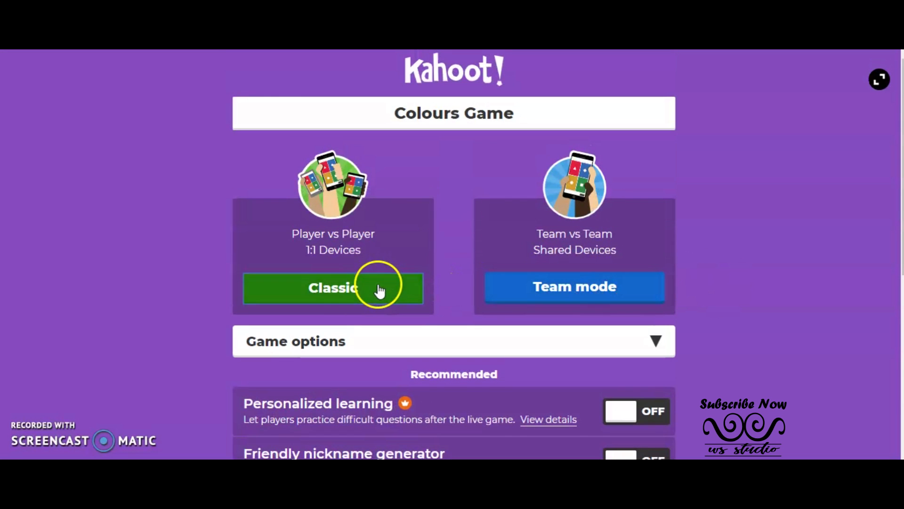
pyautogui.click(612, 285)
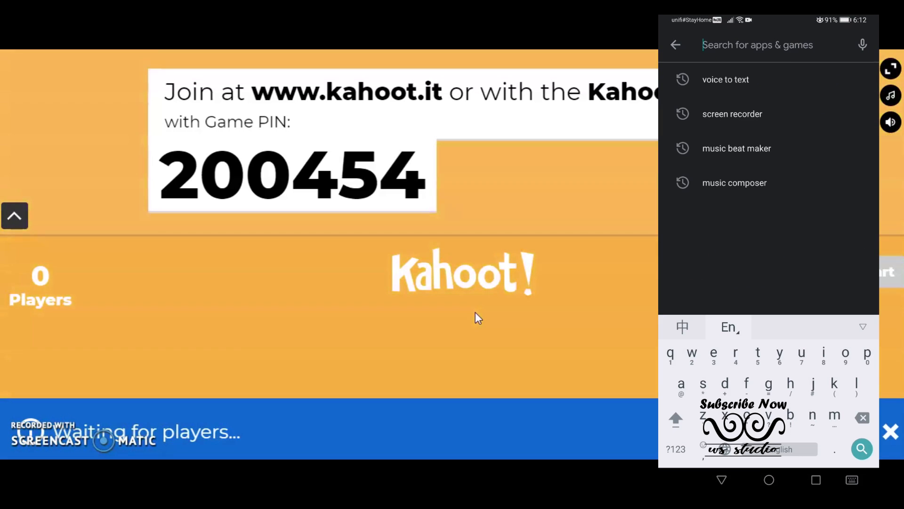
# - Search the phone's app store for "kaho" to find the Kahoot! app
pyautogui.write('ka')
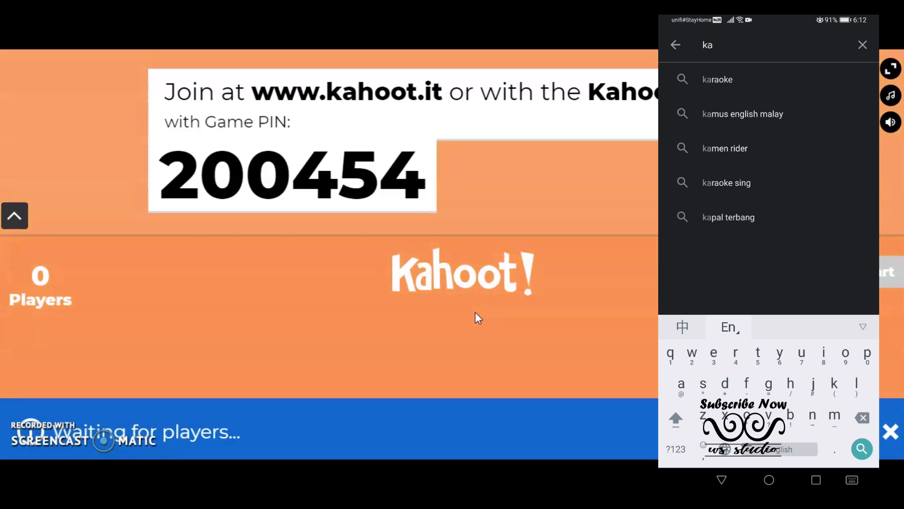
pyautogui.write('ho')
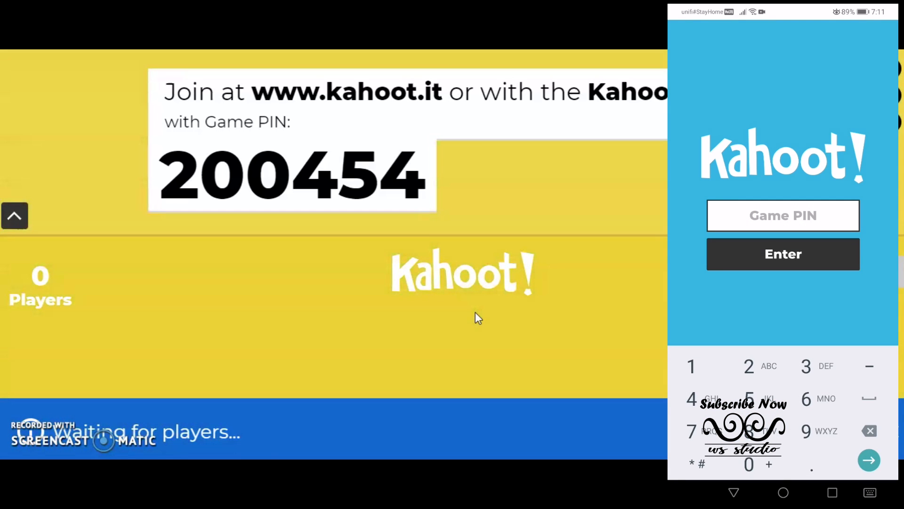
# - Join the hosted game on the phone with its game PIN and a player nickname, and start the game on the host screen
pyautogui.write('200')
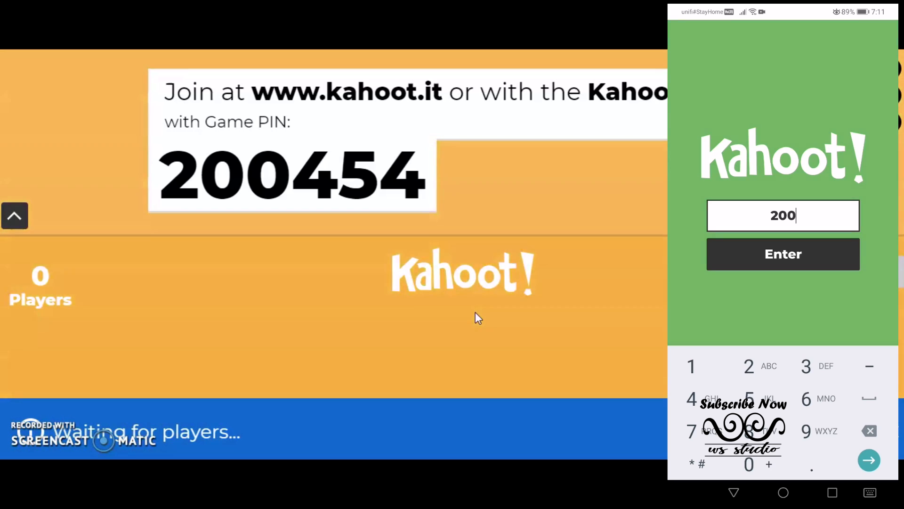
pyautogui.write('454')
pyautogui.click(740, 249)
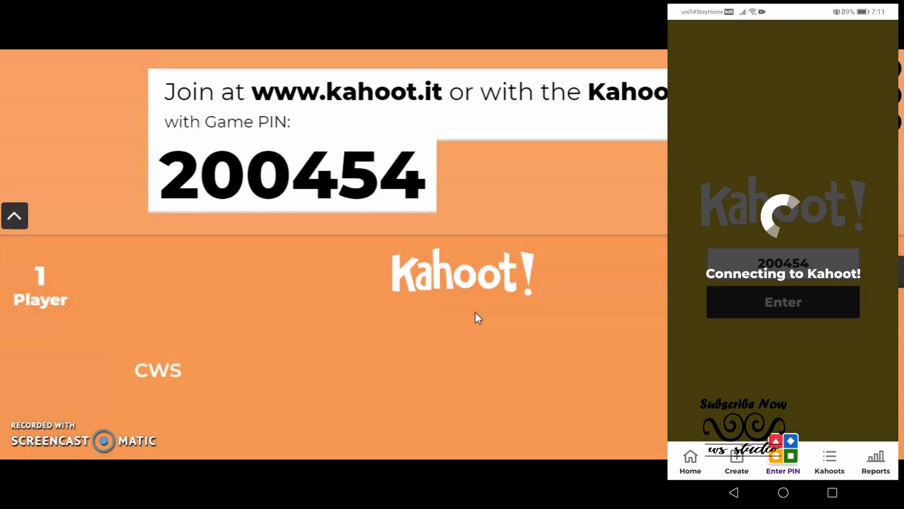
pyautogui.click(839, 268)
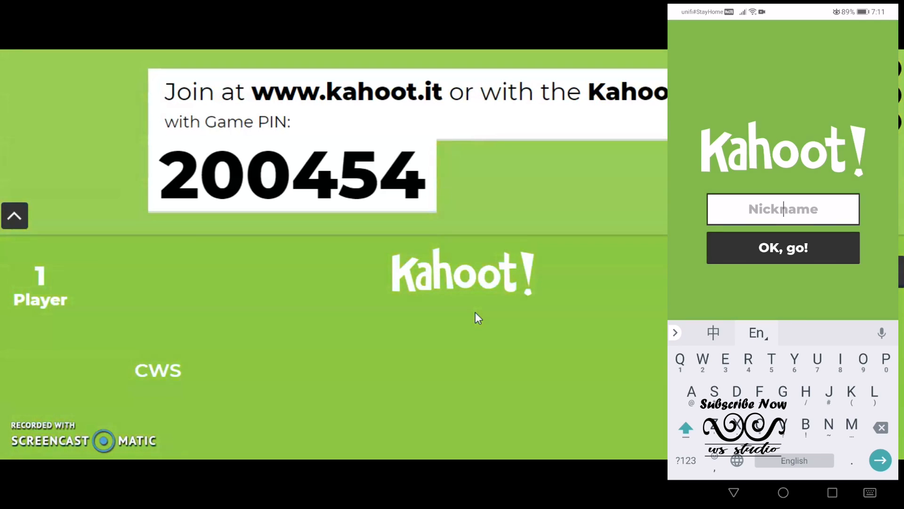
pyautogui.write('CWS')
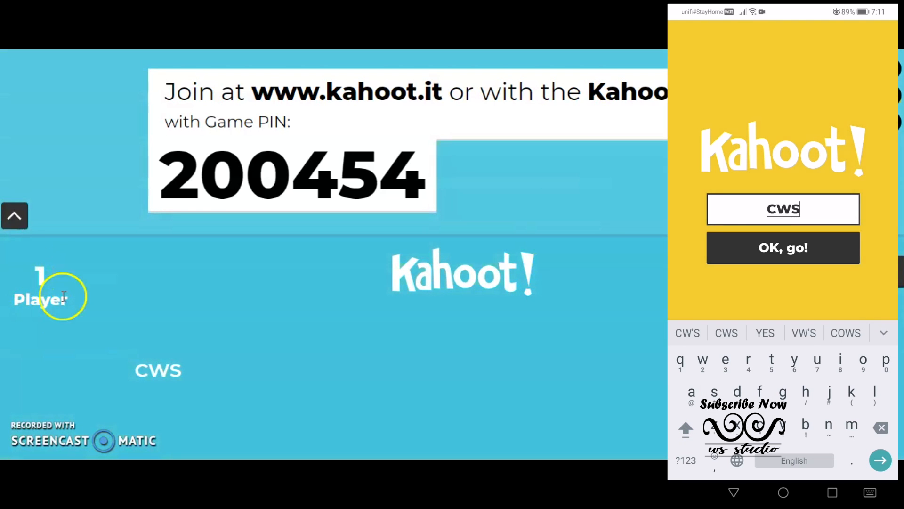
pyautogui.click(900, 273)
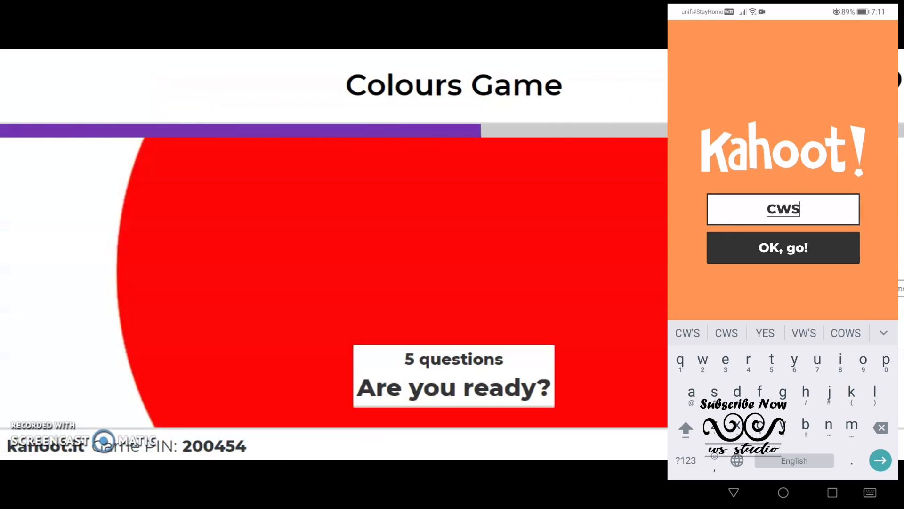
pyautogui.click(823, 246)
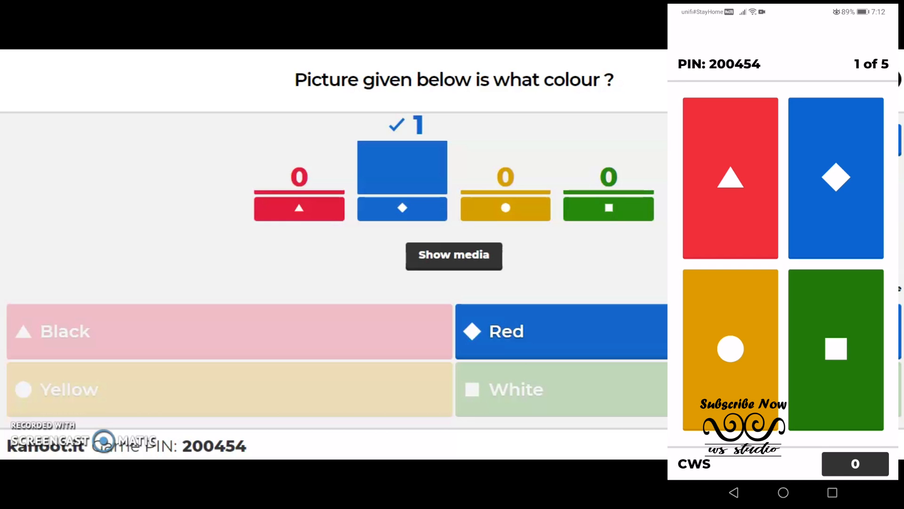
# - Advance the live game through the results and scoreboards of questions 1 and 2 to question 3
pyautogui.click(877, 141)
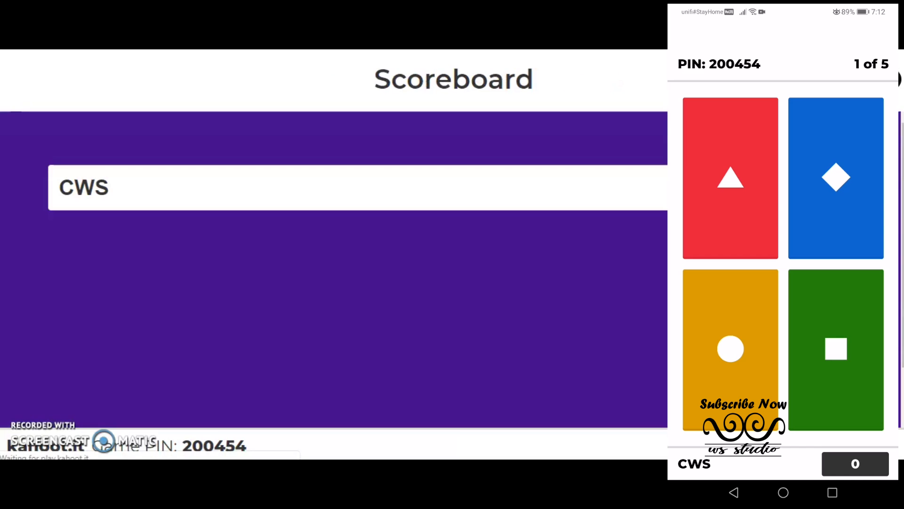
pyautogui.moveTo(723, 241); pyautogui.dragTo(695, 289)
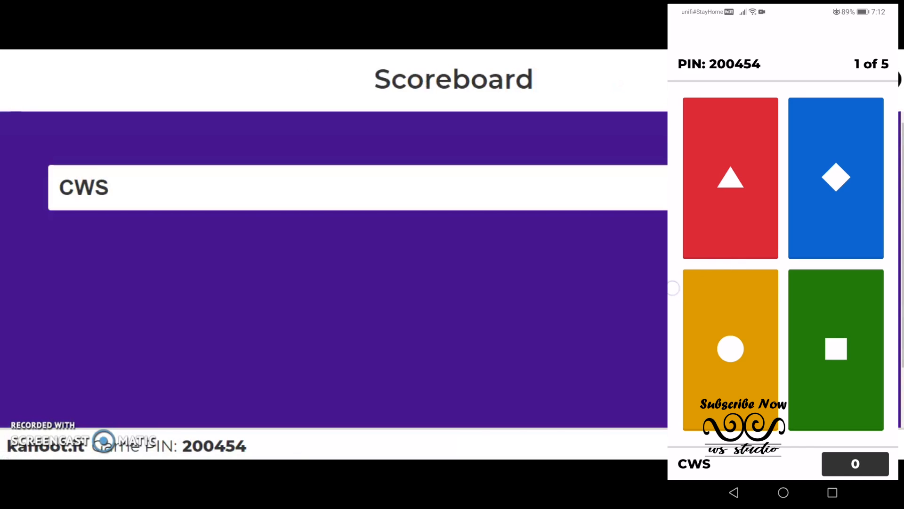
pyautogui.click(877, 140)
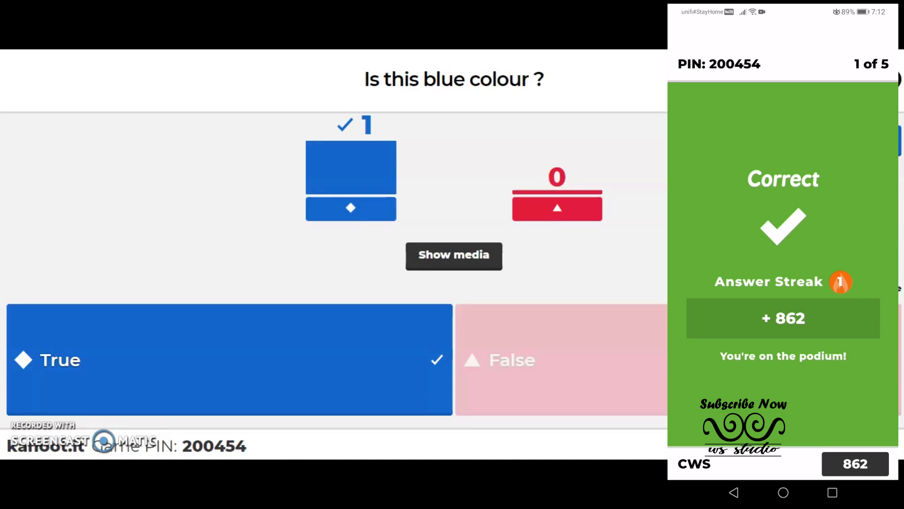
pyautogui.click(874, 141)
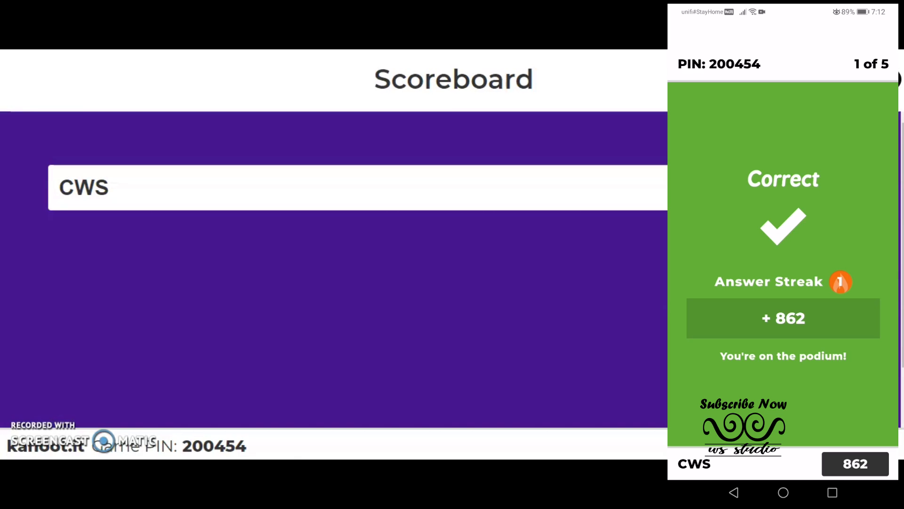
pyautogui.click(874, 141)
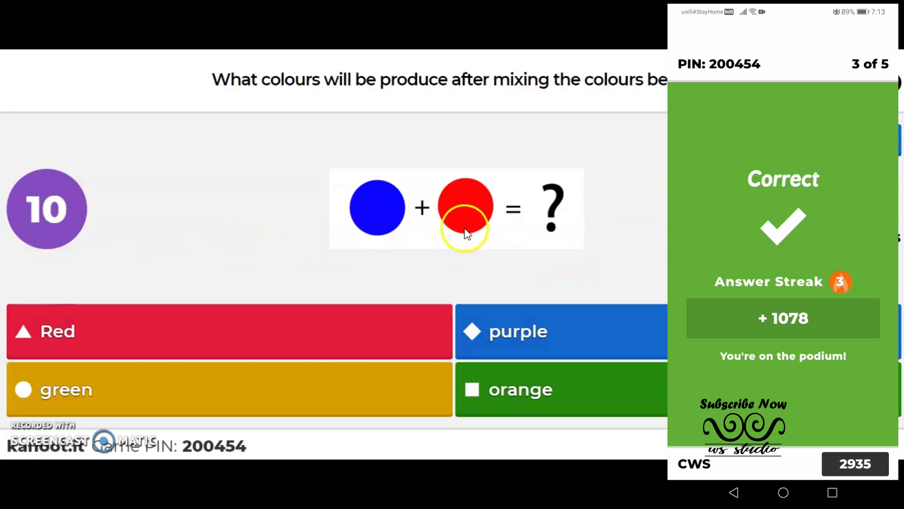
# - Advance the live game from question 4's results through the scoreboard to question 5
pyautogui.click(489, 259)
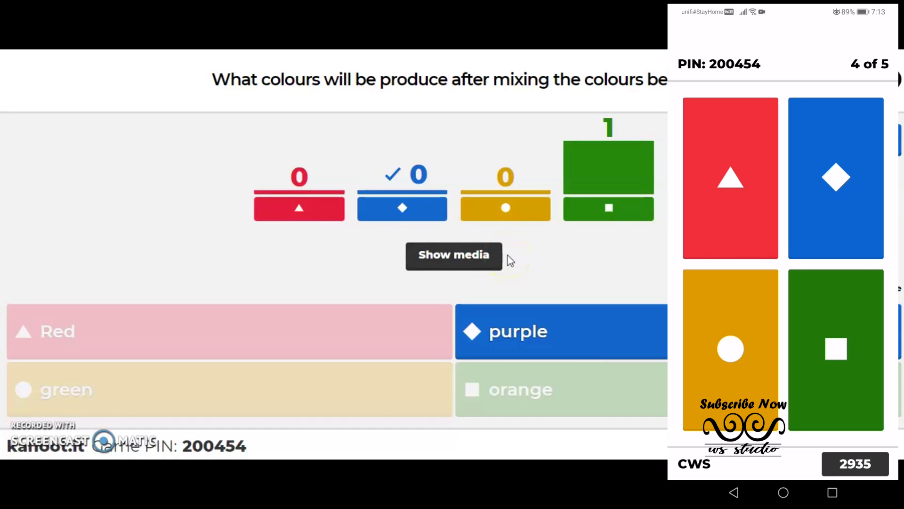
pyautogui.click(634, 260)
pyautogui.click(874, 140)
pyautogui.click(874, 141)
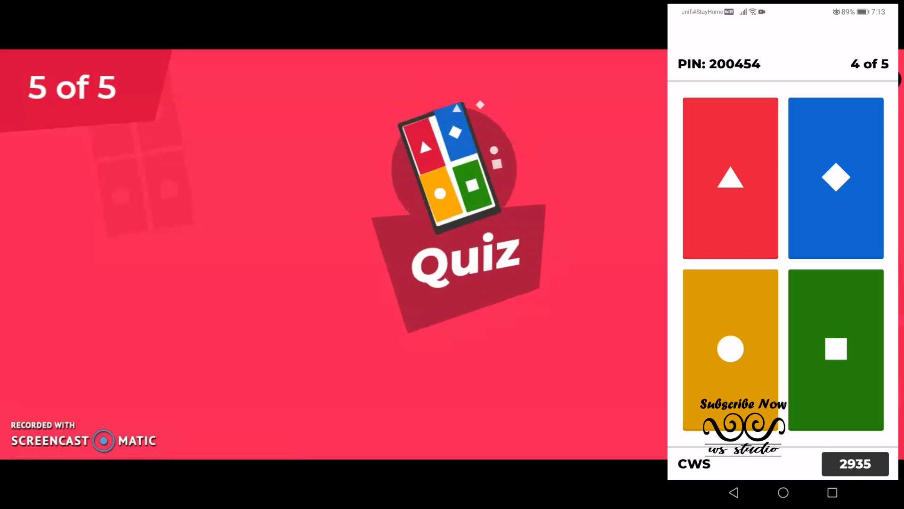